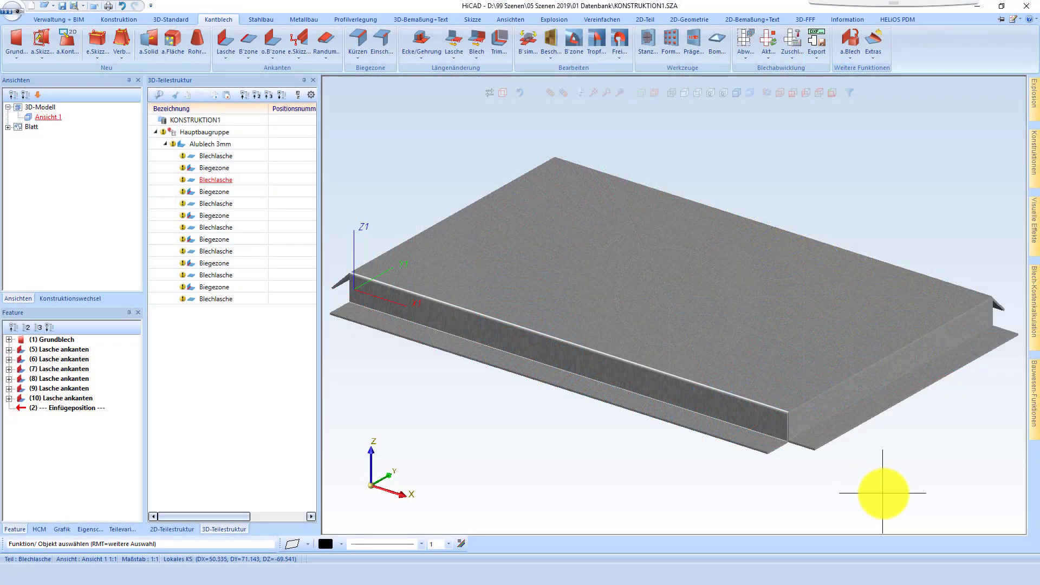
Step: Change the sheet metal part's texture to the third aluminium texture of the library and confirm it
click(877, 386)
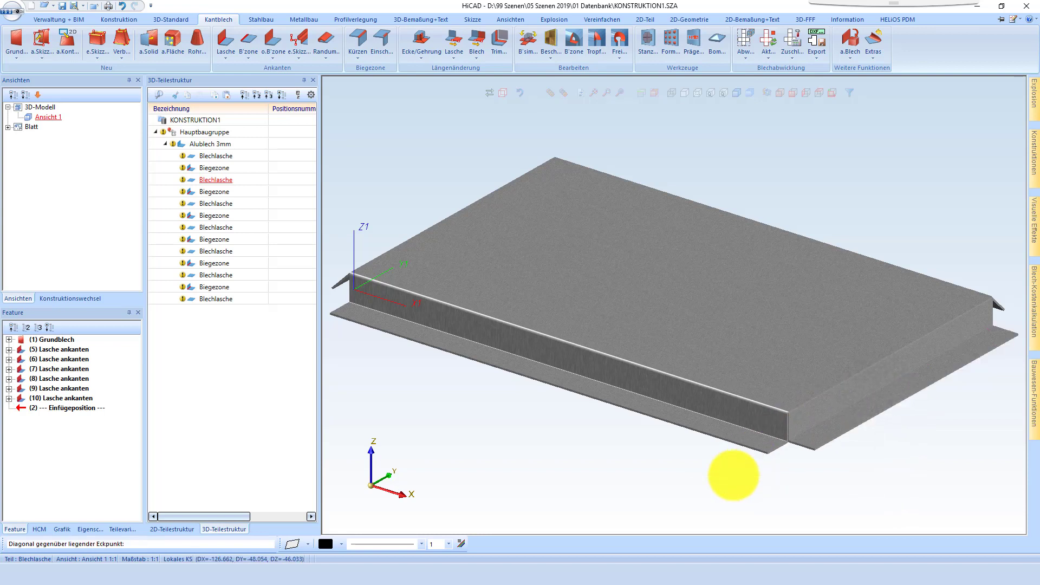
click(734, 475)
scroll(518, 264, up, 2)
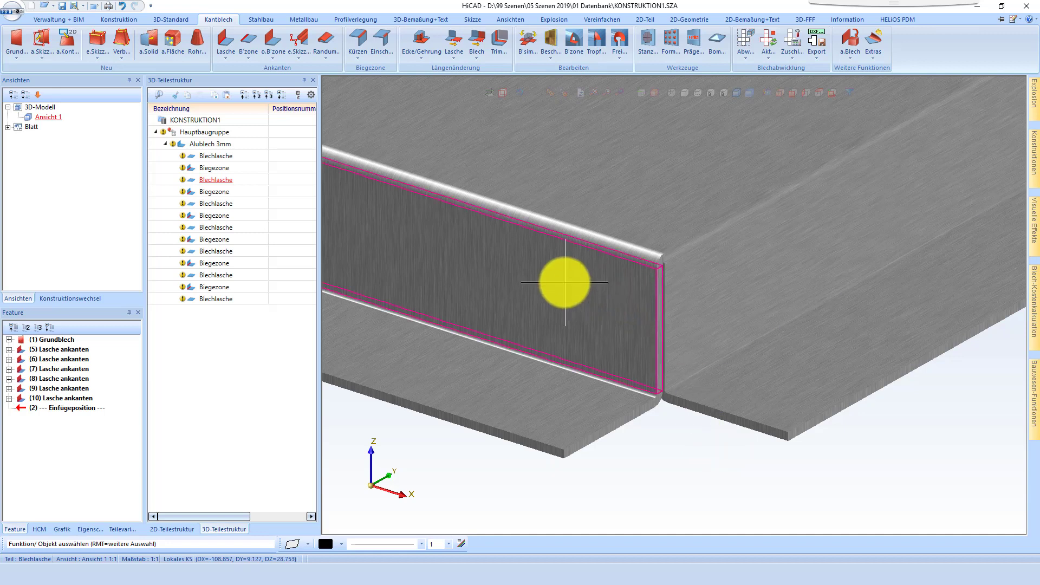
right_click(564, 286)
click(710, 515)
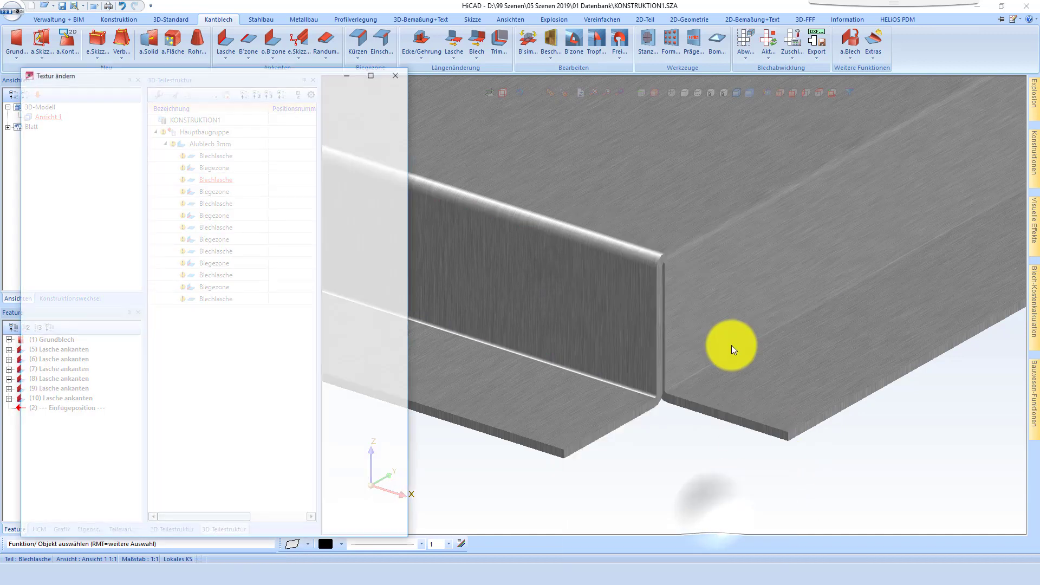
click(148, 323)
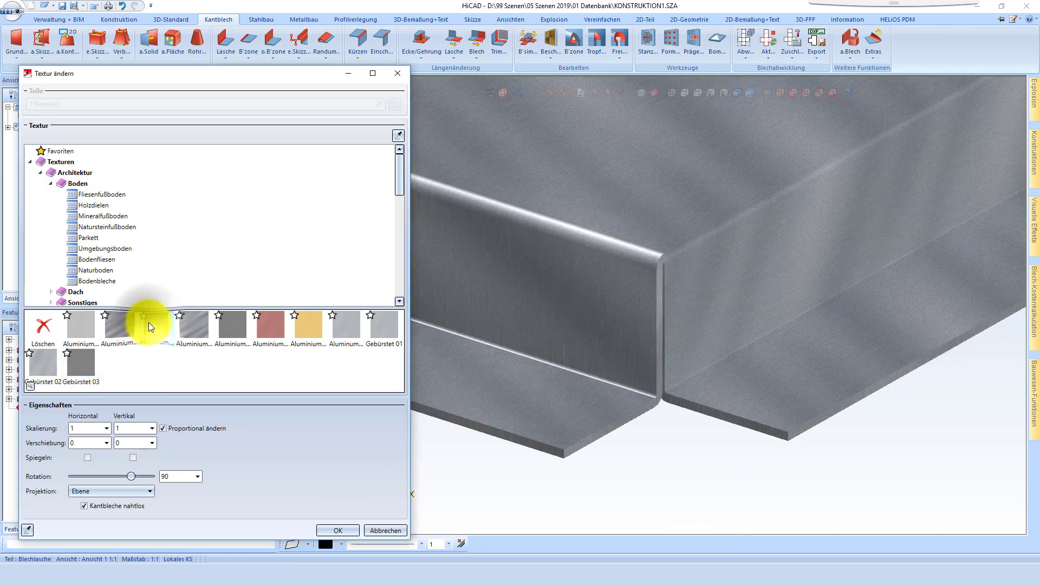
click(357, 534)
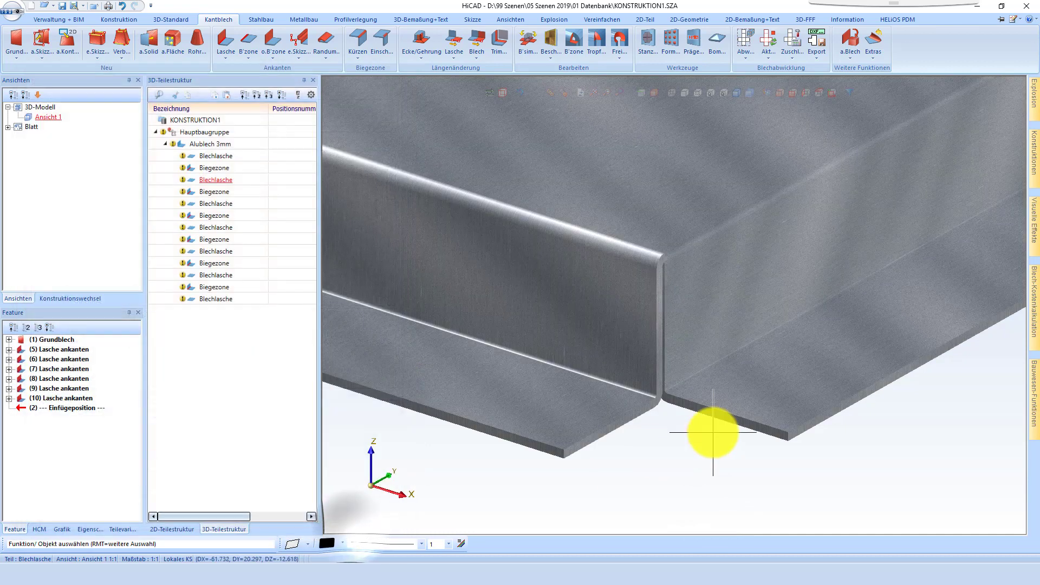
Step: Display the model shaded with its edges drawn, including the boundaries of the bend zones
scroll(733, 474, down, 5)
scroll(734, 474, up, 3)
scroll(826, 477, up, 2)
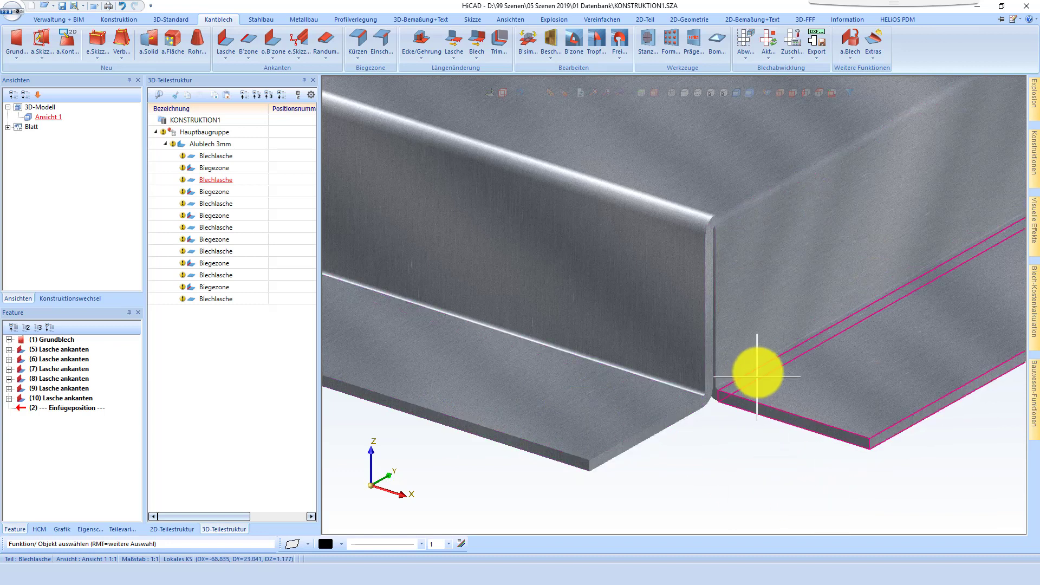
click(735, 95)
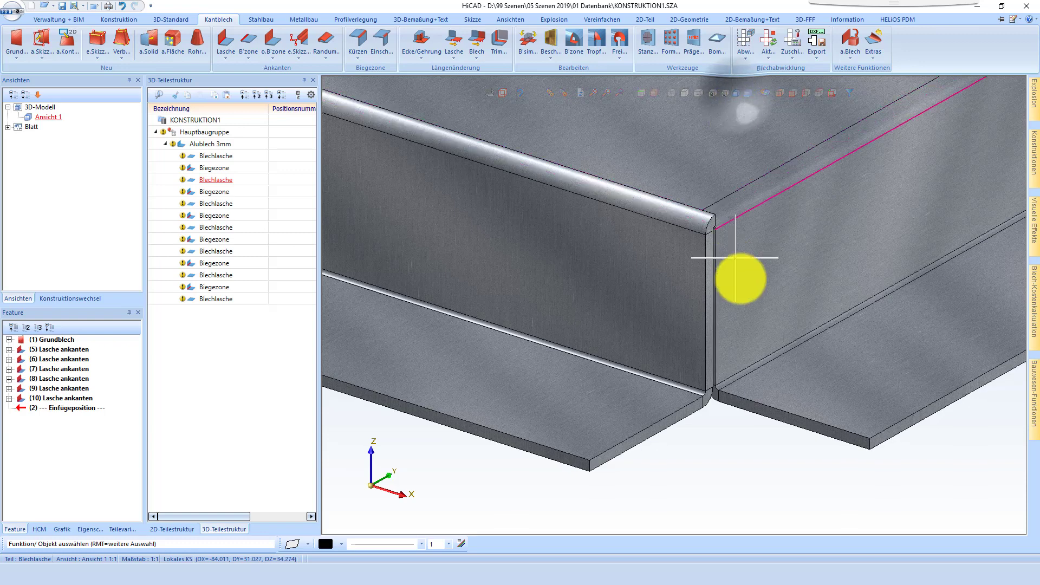
click(749, 93)
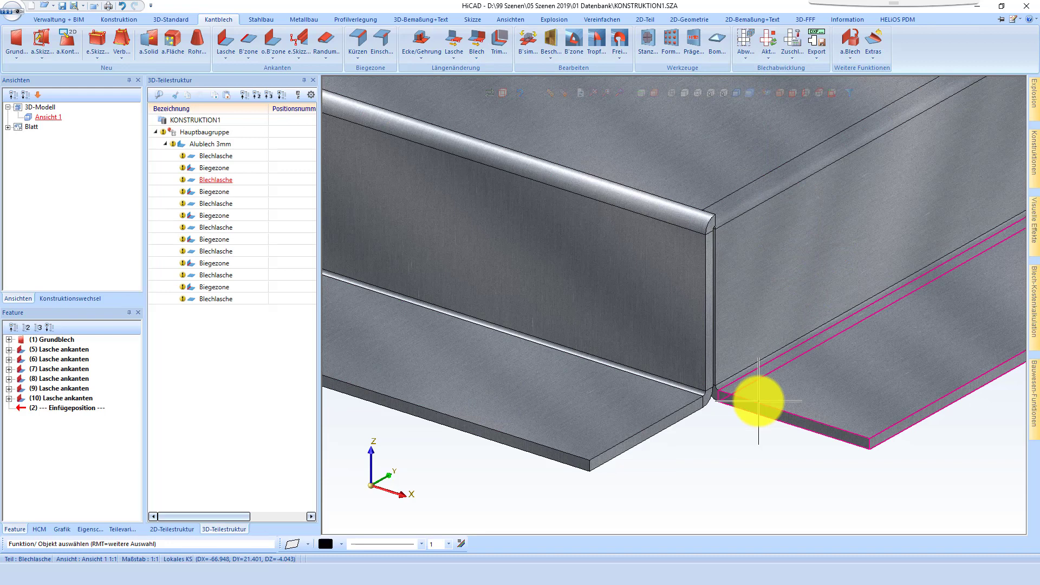
Step: Start the Ecke/Gehrung command and select the facing end edges of the two lower flanges at the front corner
scroll(704, 444, down, 2)
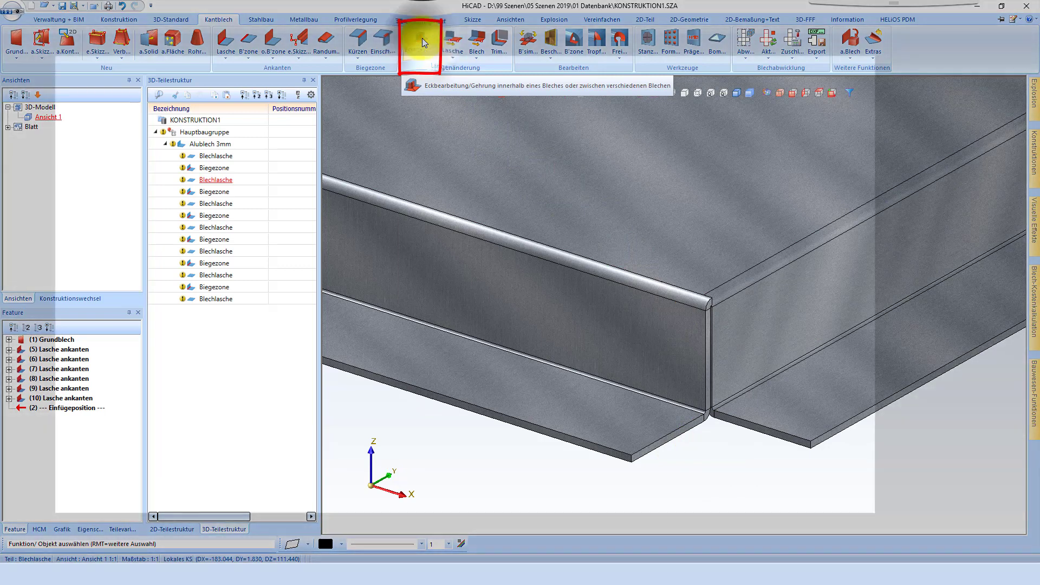
click(422, 42)
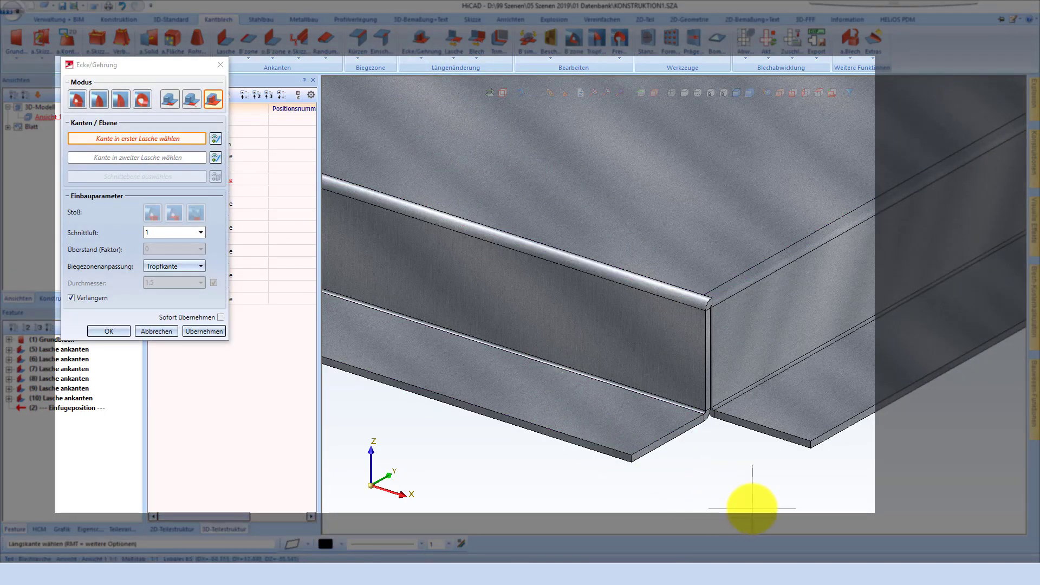
scroll(752, 504, up, 2)
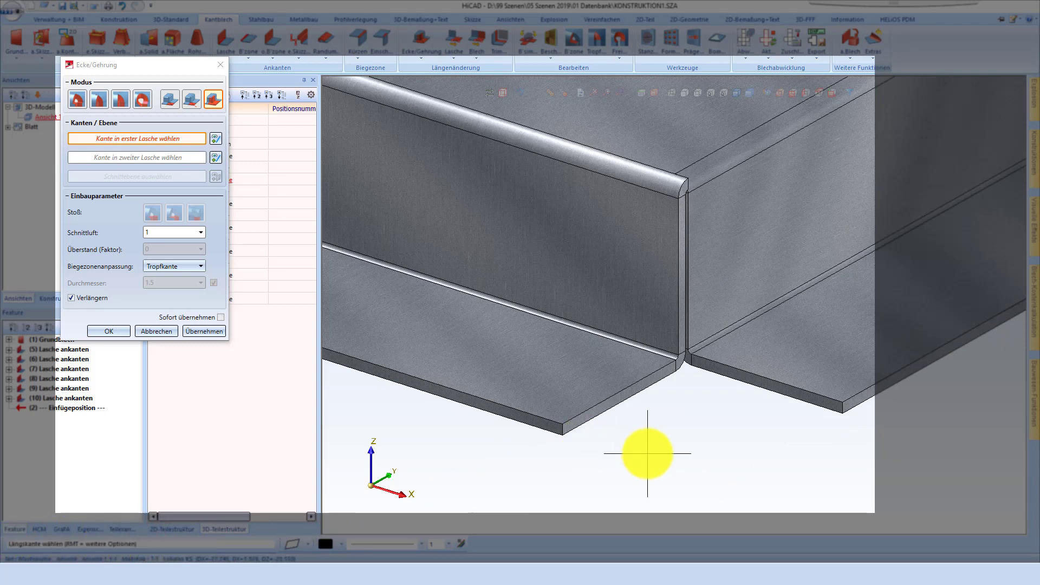
click(674, 459)
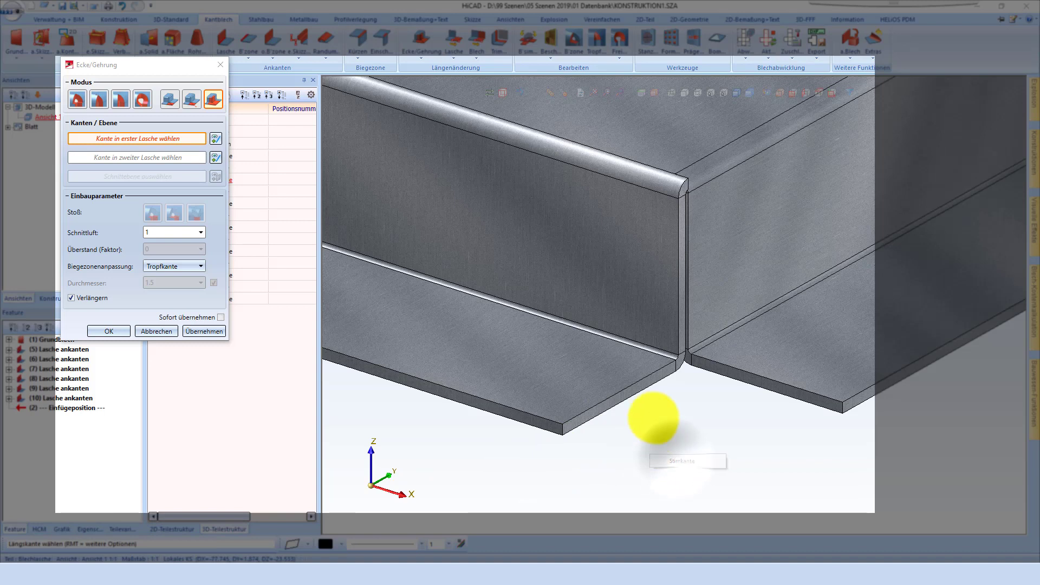
click(626, 386)
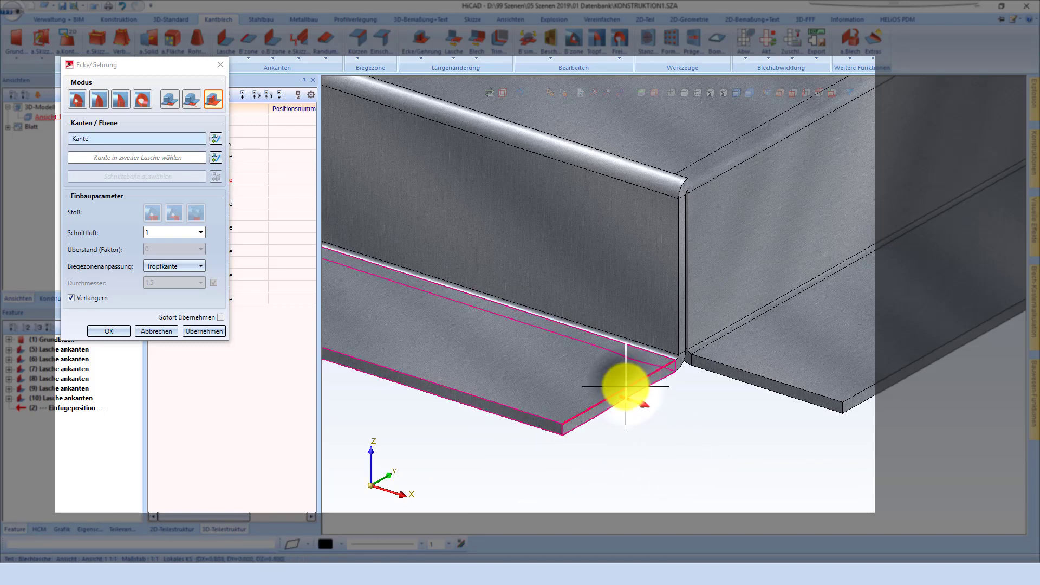
click(872, 389)
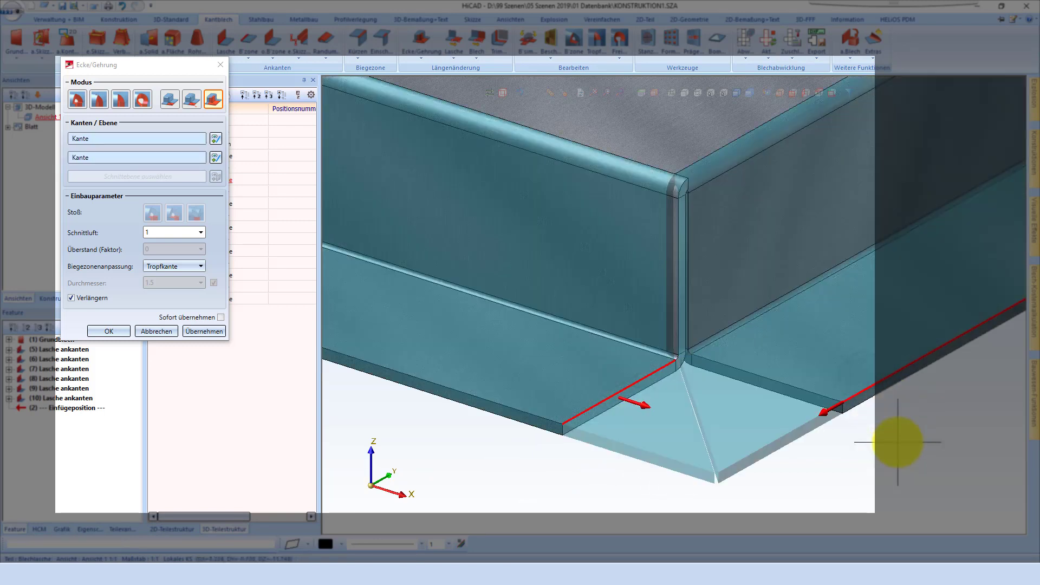
Step: Try out the other corner and mitre modes on the selected edges and return to the mitre mode that includes the bend zones
scroll(574, 374, down, 1)
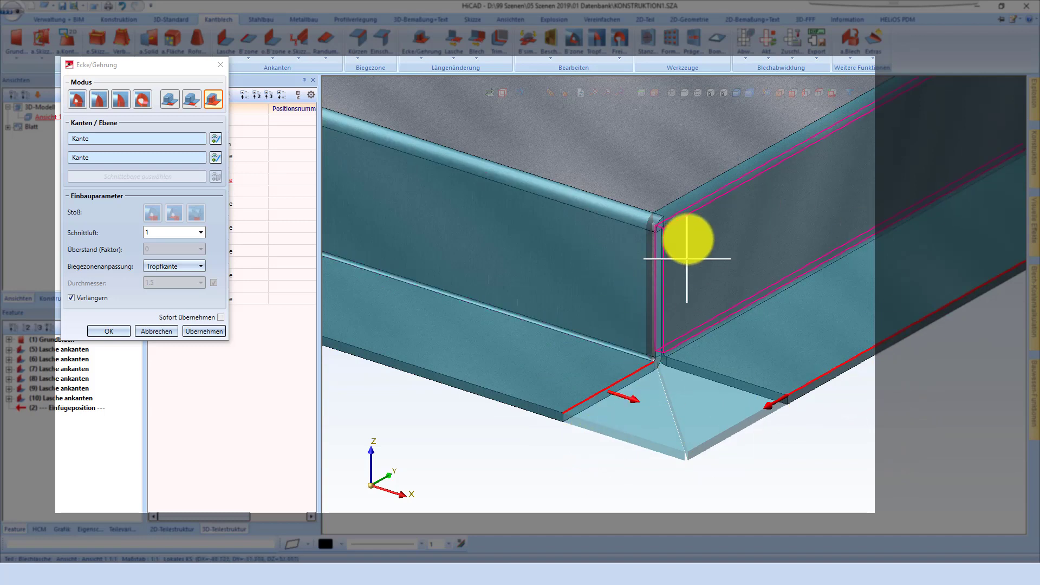
scroll(689, 244, up, 2)
click(161, 225)
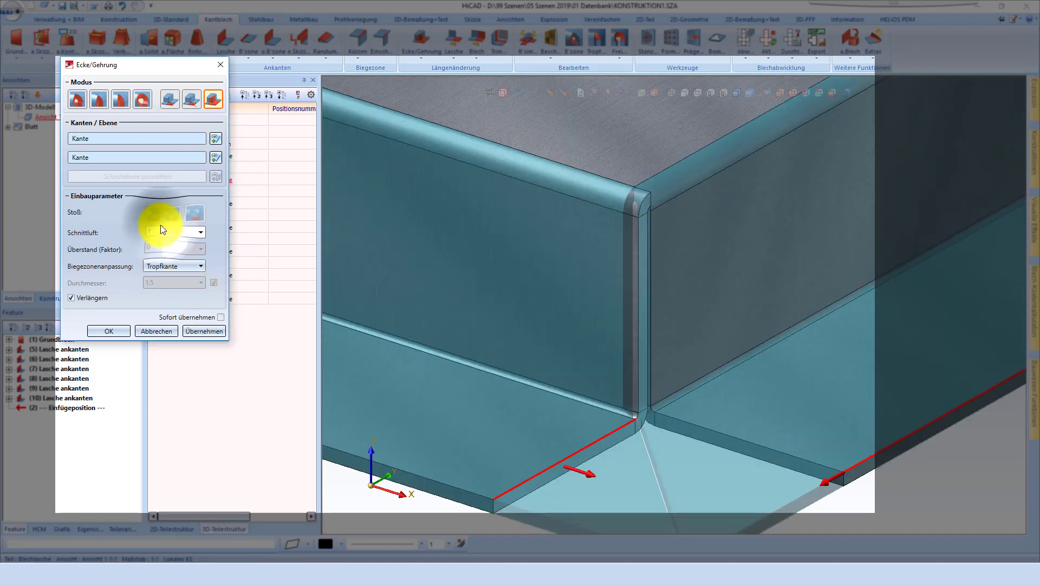
click(76, 101)
click(94, 100)
click(143, 99)
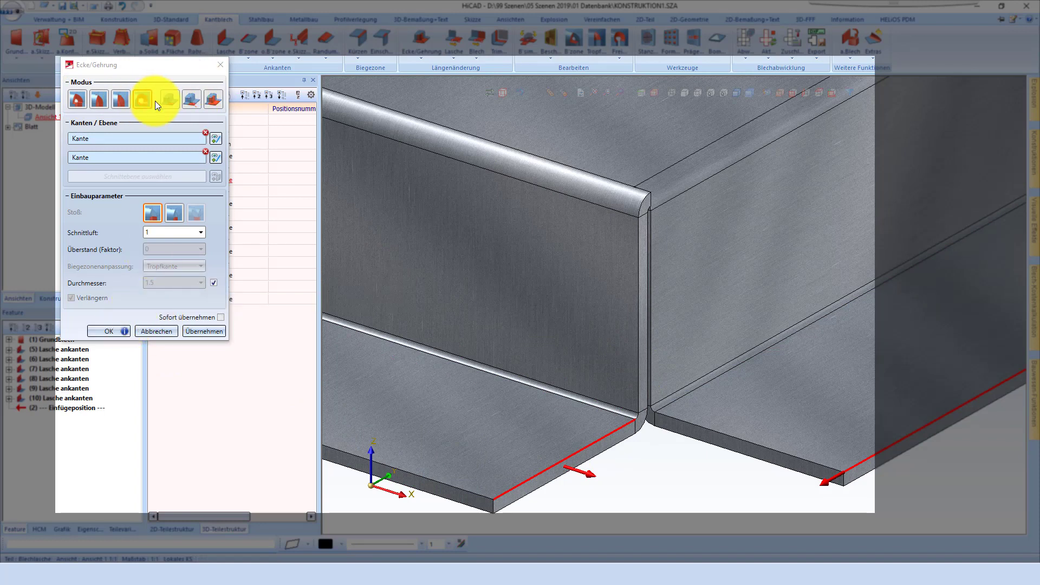
click(170, 99)
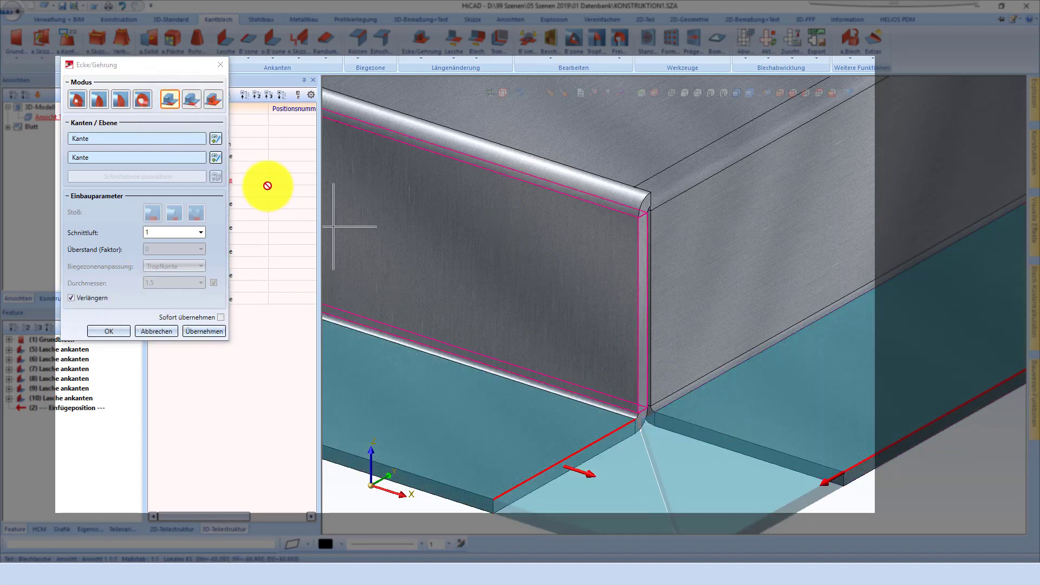
click(192, 99)
middle_drag(515, 260, 677, 519)
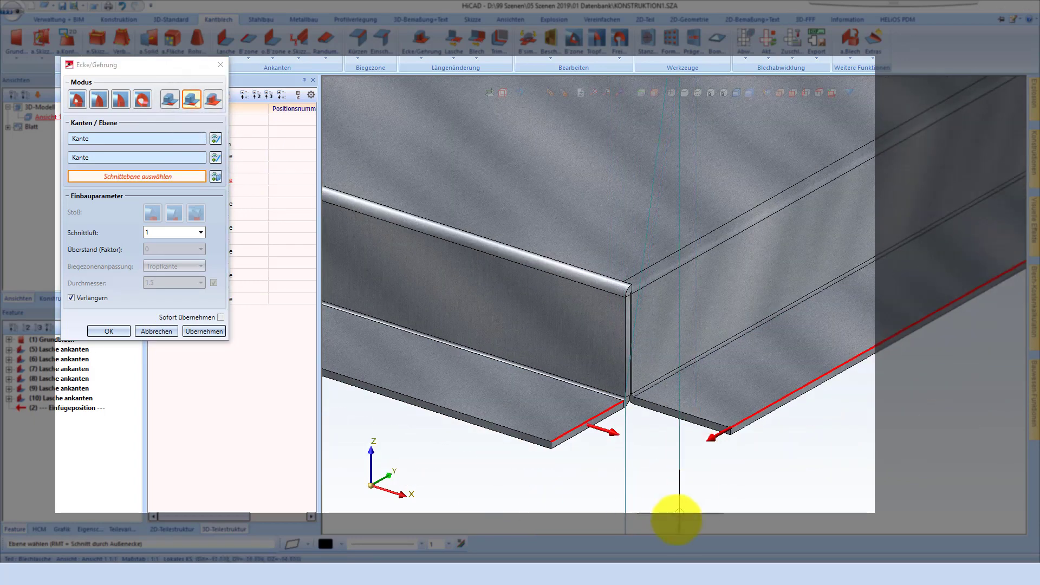
click(214, 101)
Step: Set the Biegezonenanpassung to Linear and apply the front corner mitre with a Schnittluft of 1
scroll(658, 478, up, 3)
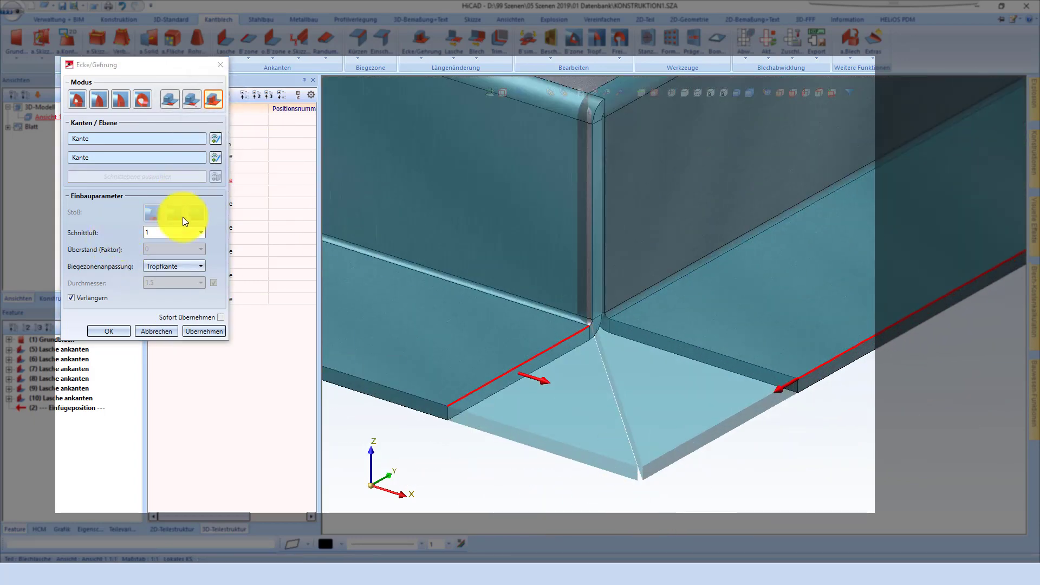
click(186, 268)
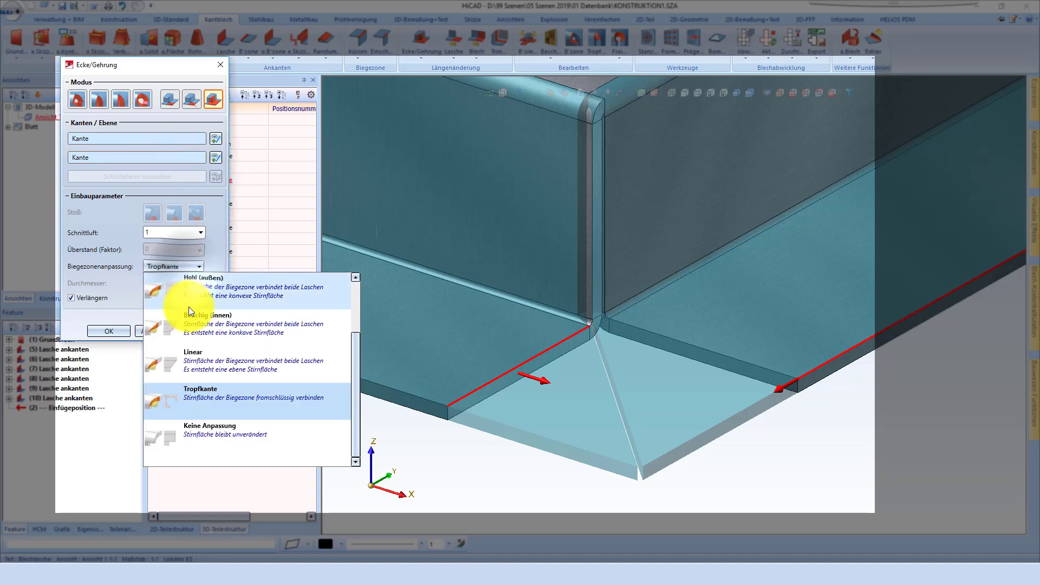
scroll(203, 374, up, 1)
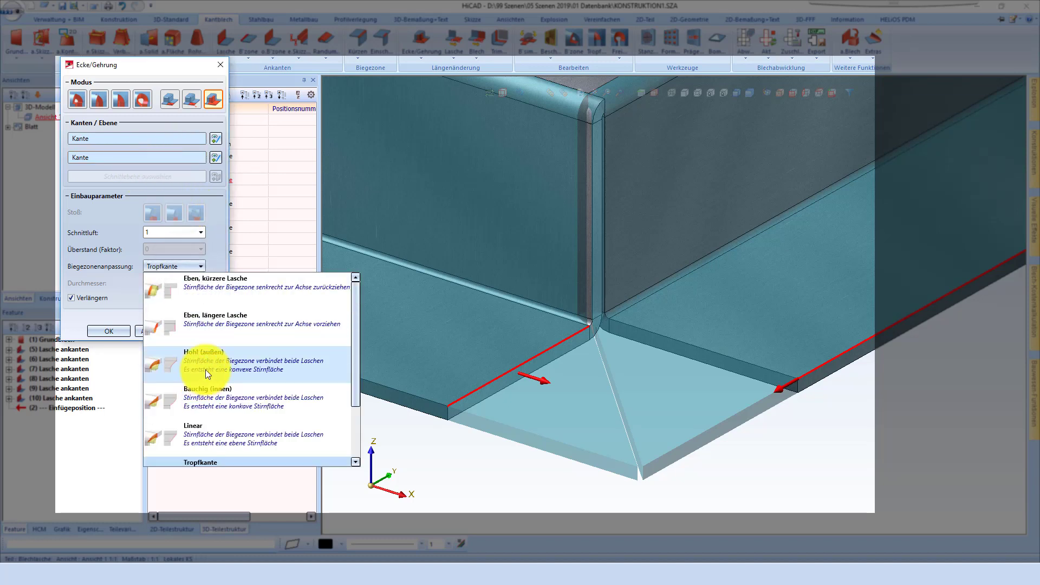
click(214, 321)
click(187, 269)
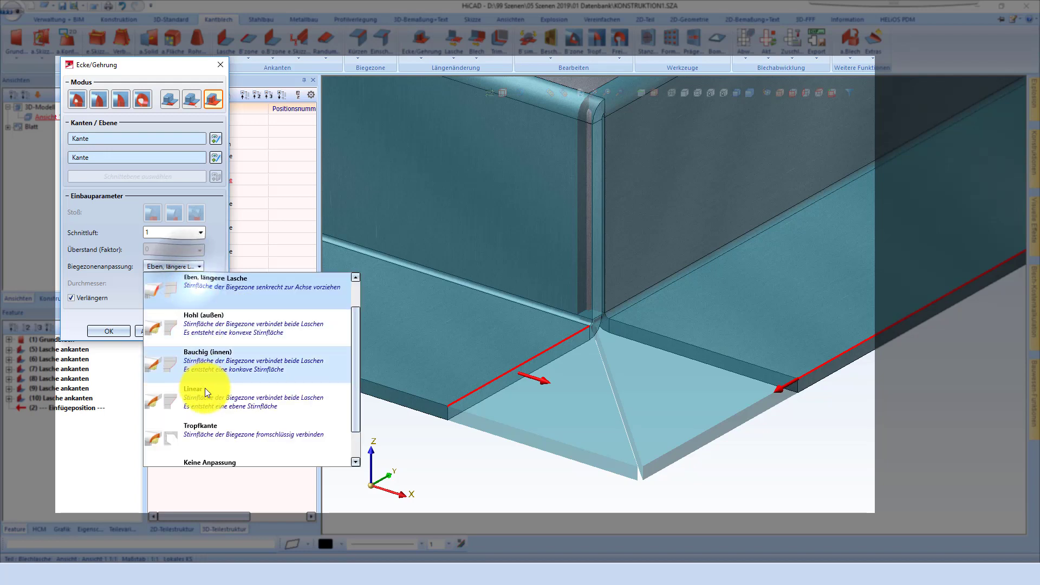
click(194, 404)
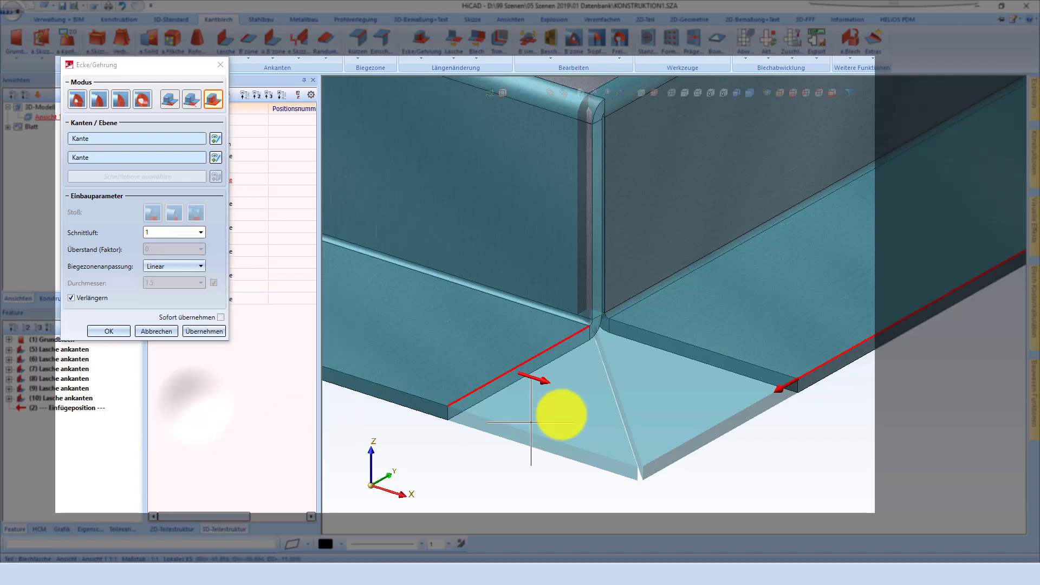
click(182, 233)
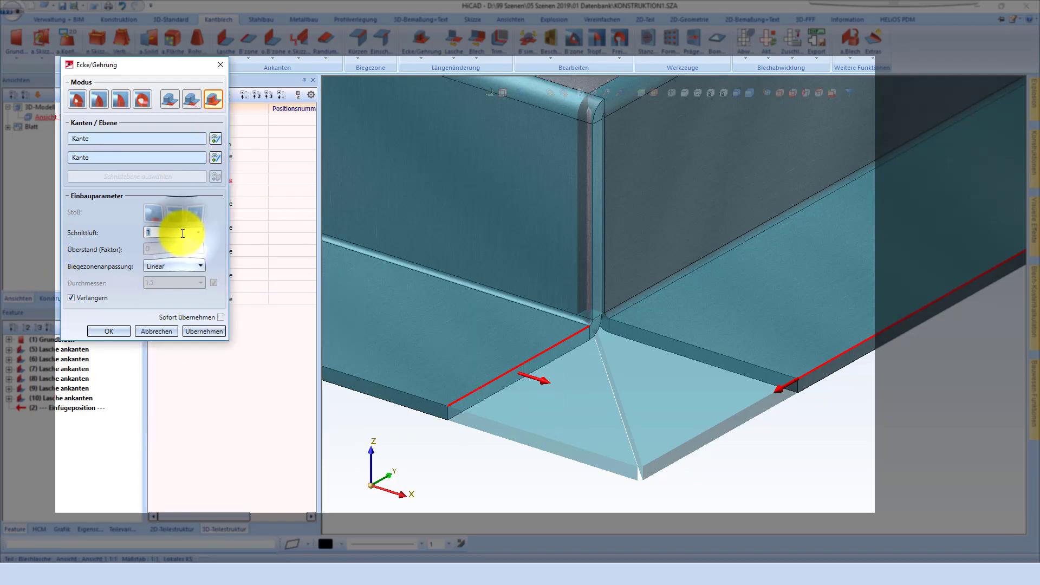
click(206, 331)
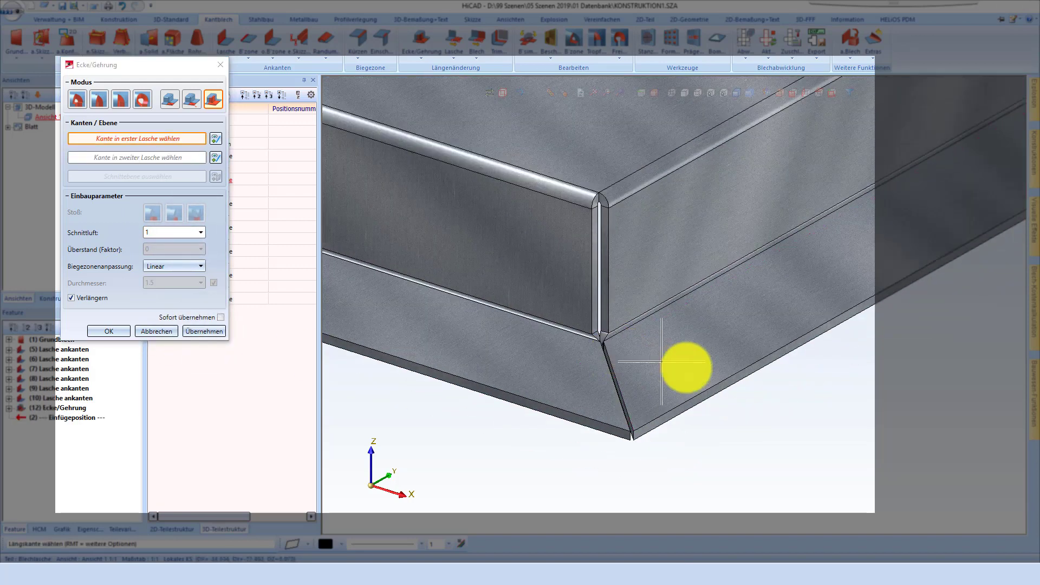
scroll(832, 368, down, 3)
scroll(763, 367, up, 3)
key(Escape)
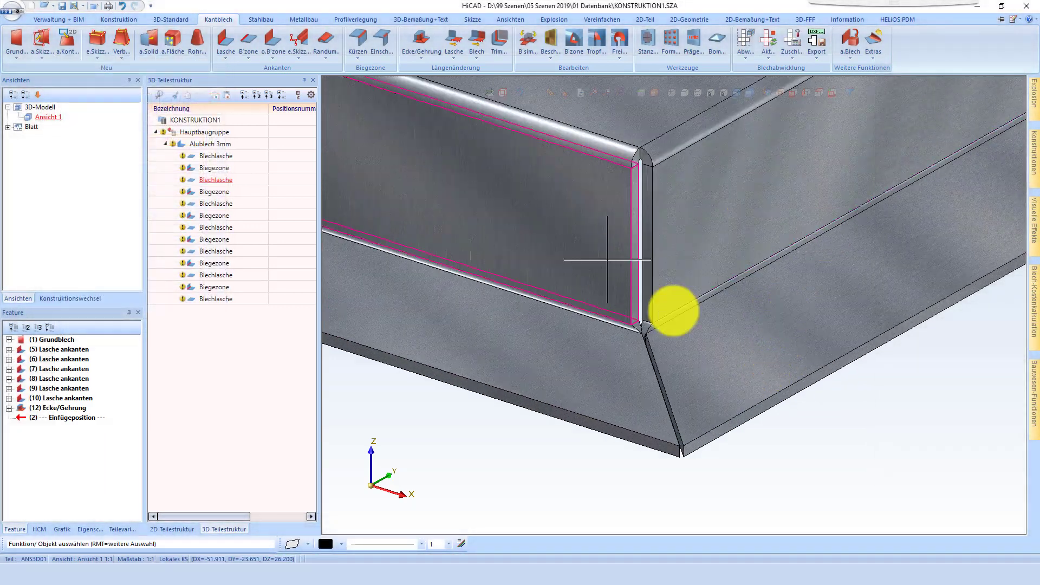
Step: Edit the front corner's Ecke/Gehrung feature, setting the Biegezonenanpassung to Hohl (außen) and the Schnittluft to 0.5
double_click(53, 405)
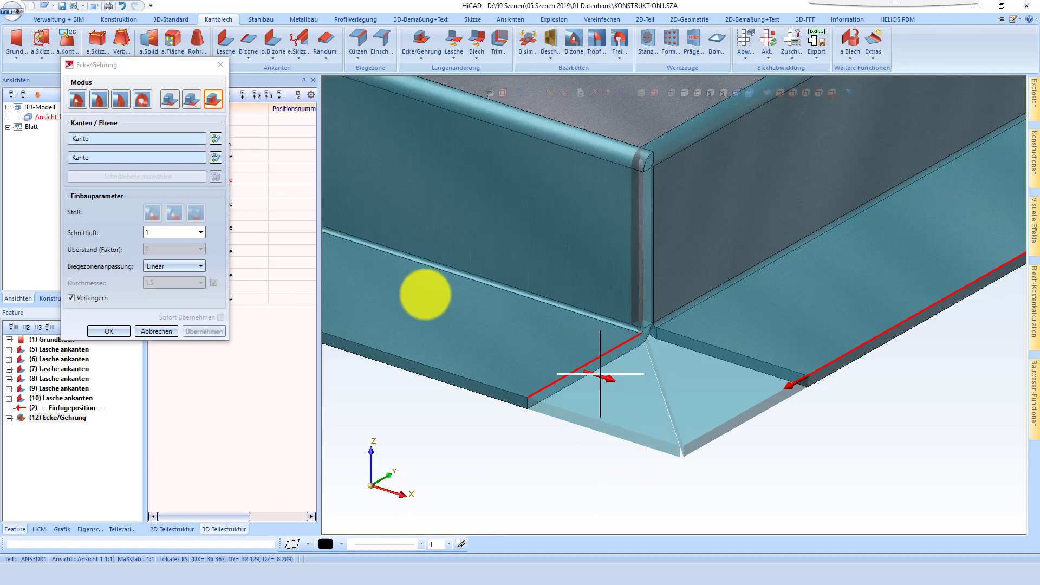
click(166, 270)
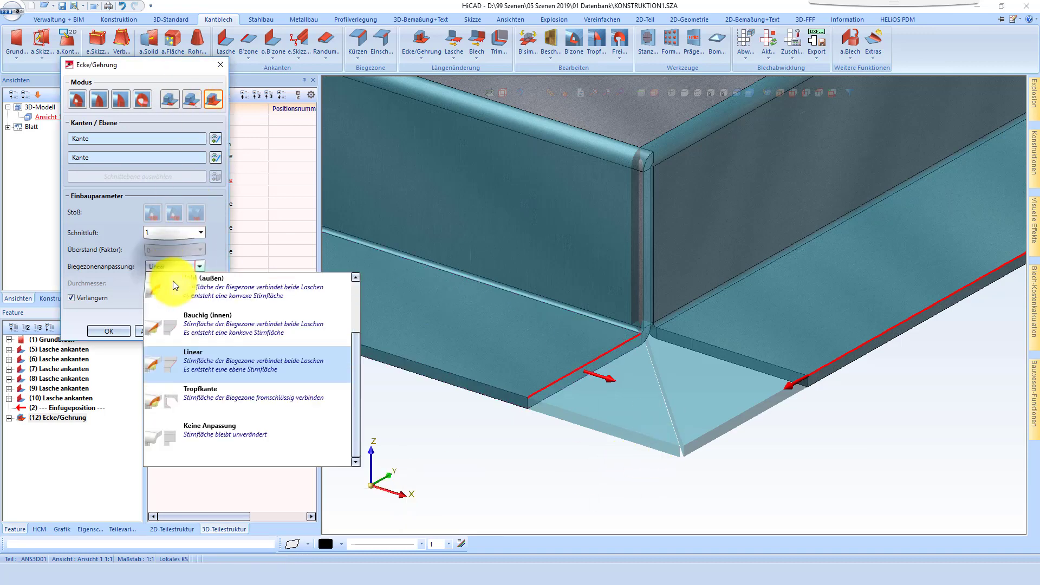
click(215, 321)
click(168, 267)
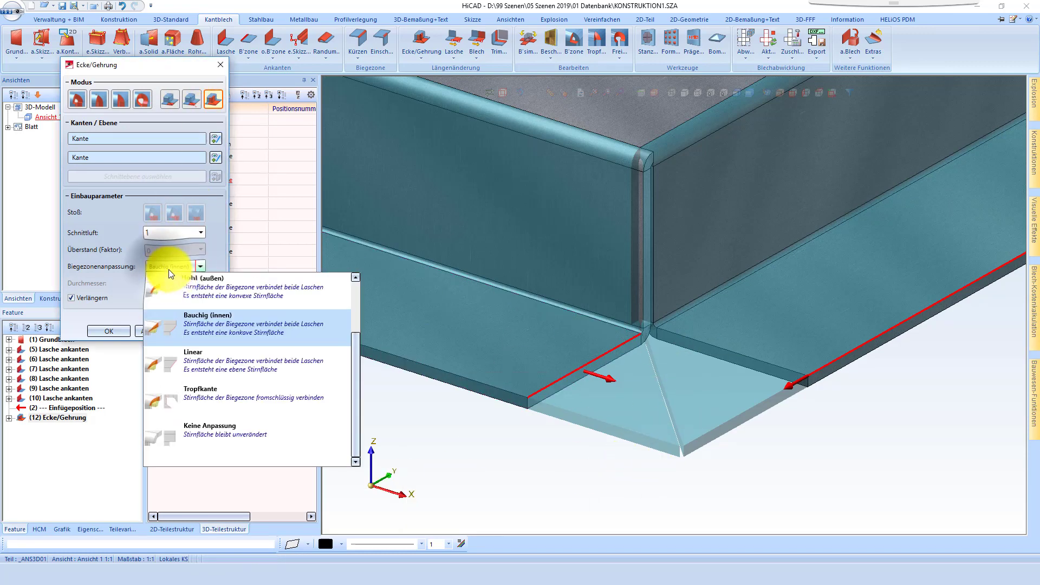
click(207, 294)
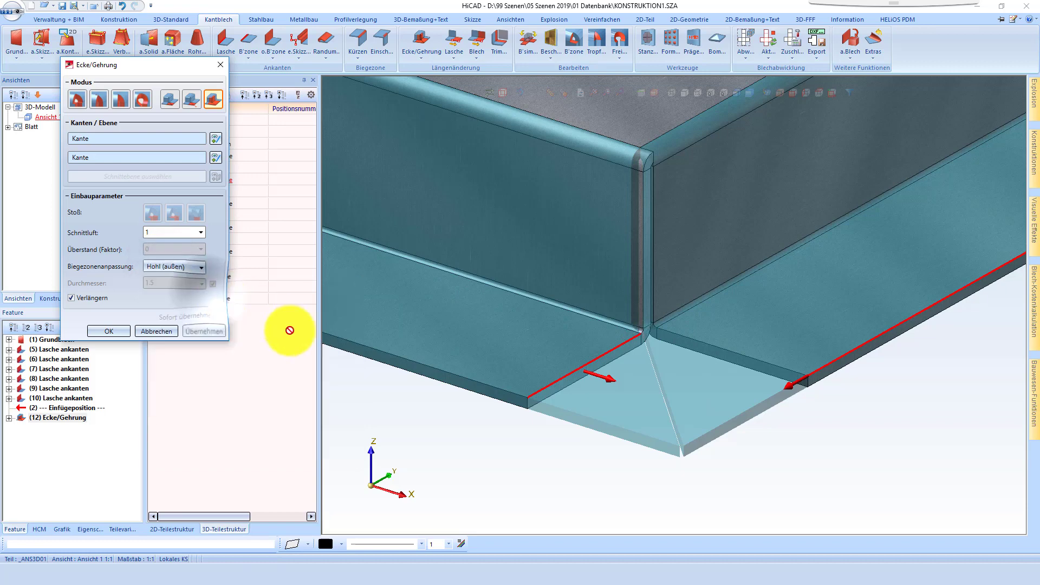
click(172, 231)
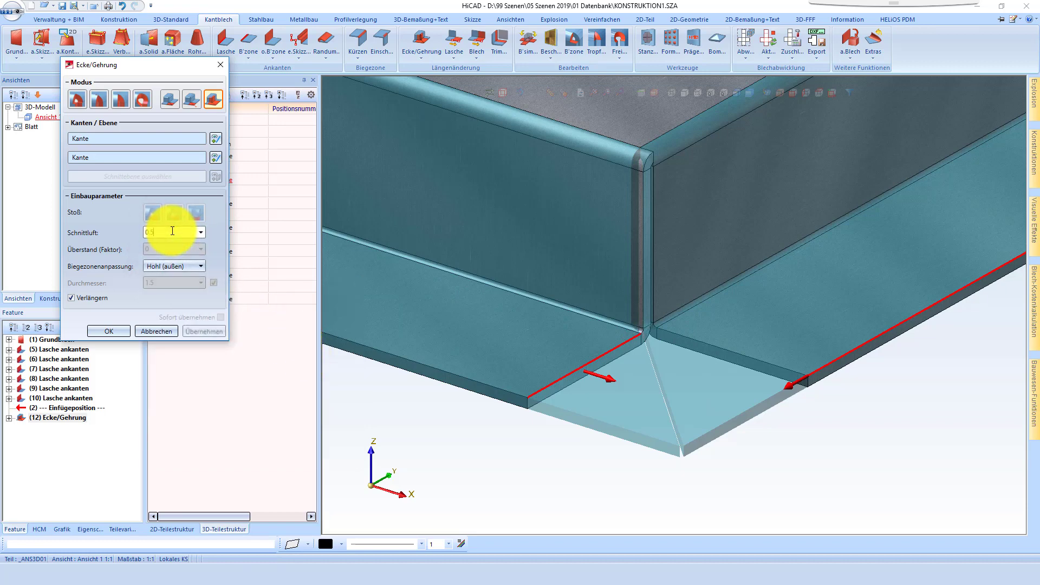
key(Return)
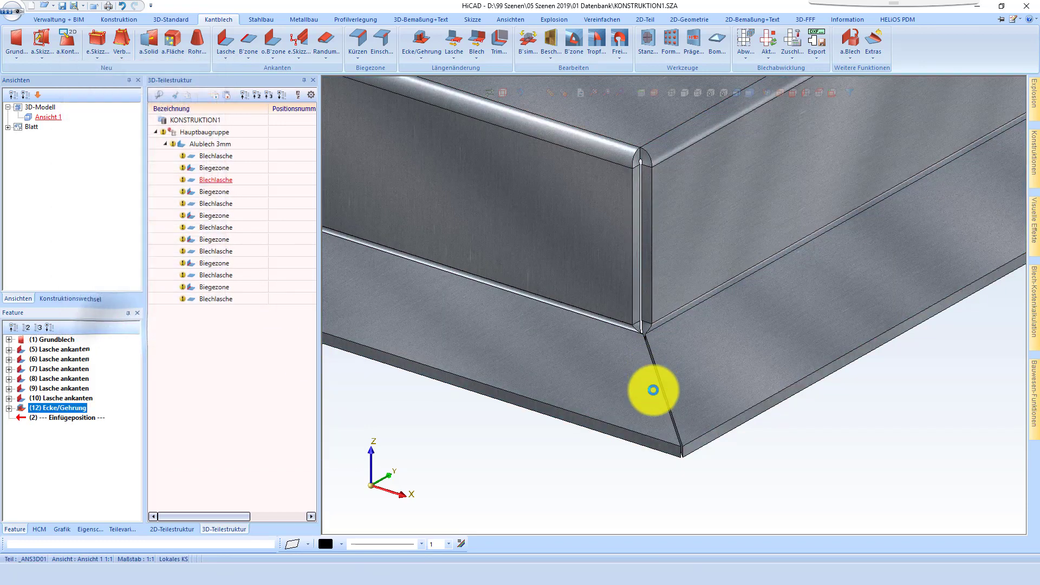
Step: Mitre the next open corner with Ecke/Gehrung from the lower edges of its two flanges, using Linear Biegezonenanpassung and Schnittluft 1
scroll(759, 364, down, 3)
scroll(794, 380, down, 1)
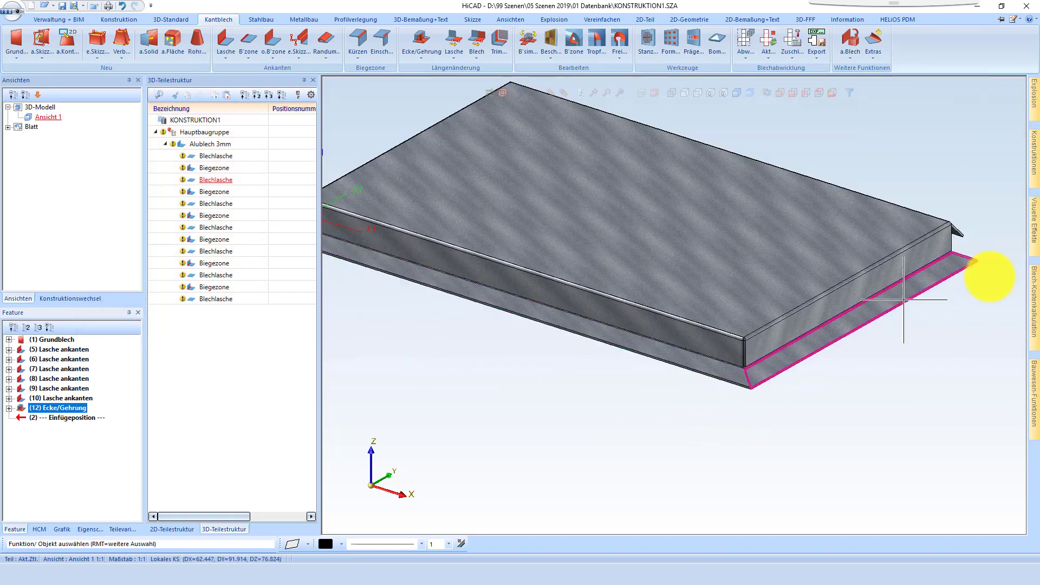
scroll(978, 261, up, 3)
middle_drag(917, 273, 810, 278)
scroll(615, 322, down, 4)
scroll(792, 216, up, 4)
middle_drag(796, 192, 626, 262)
click(420, 46)
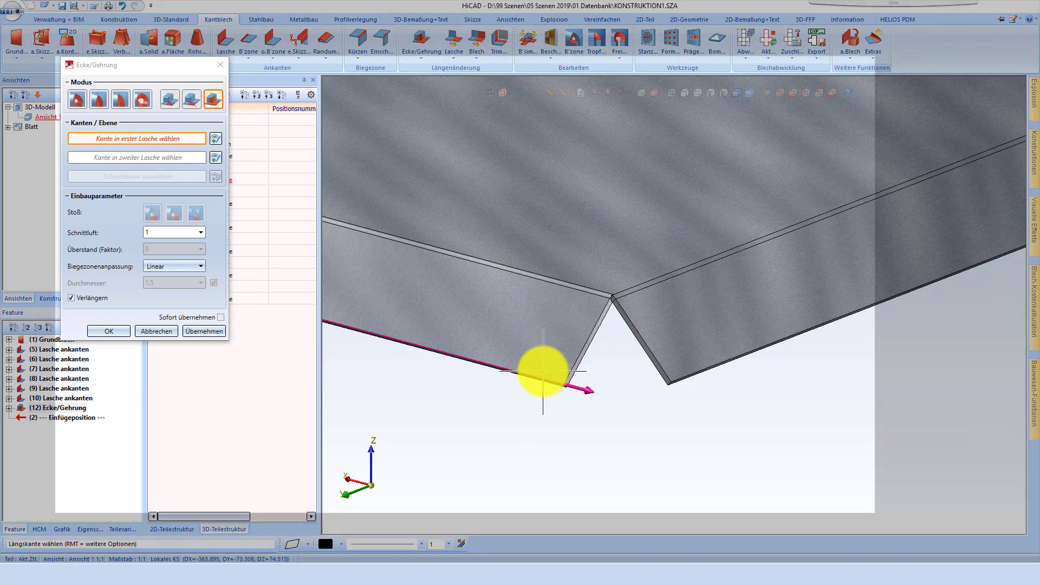
click(543, 371)
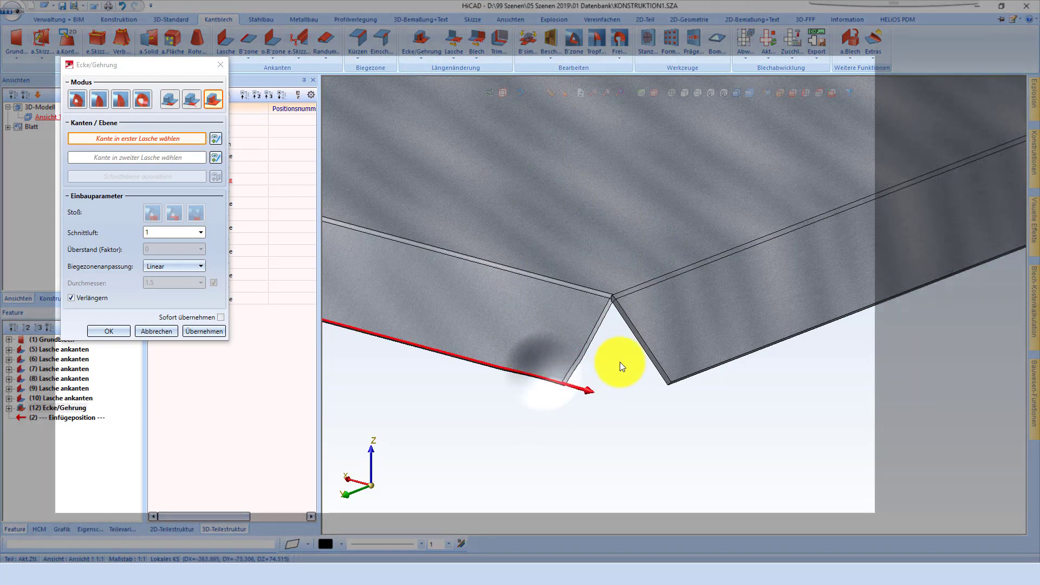
click(704, 367)
scroll(665, 341, up, 4)
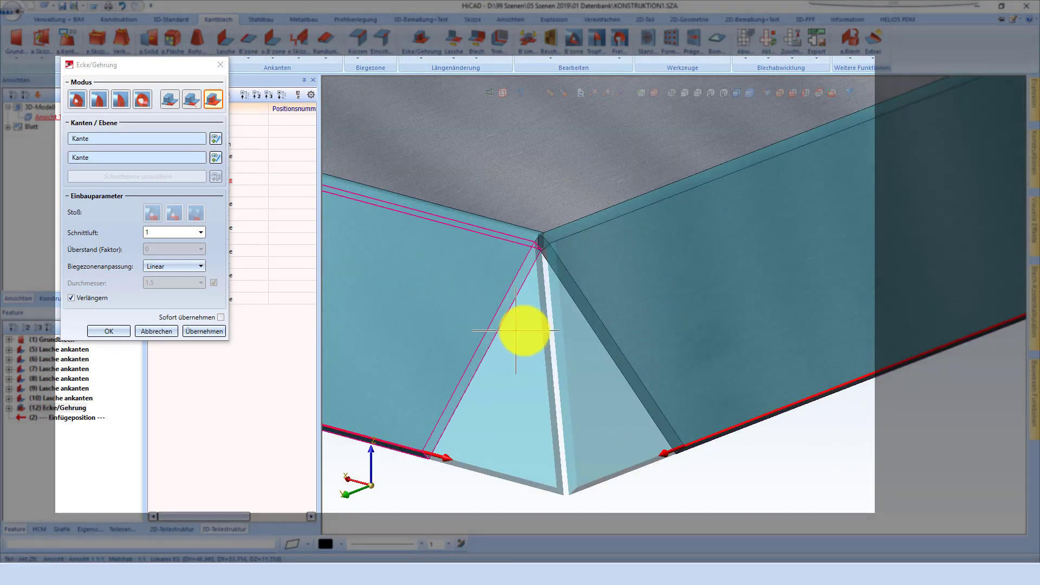
click(109, 331)
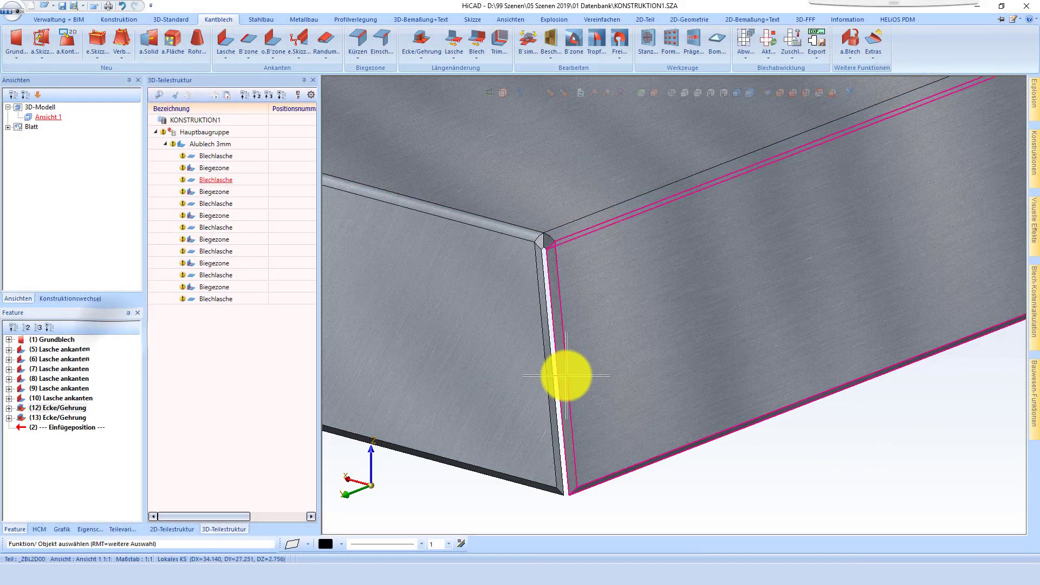
Step: Start Lasche an Ebene Trimmen at the next corner, selecting the lower flange's outer edge and the neighbouring sloped flange's face as trimming plane
scroll(457, 379, down, 5)
scroll(743, 272, up, 4)
middle_drag(707, 304, 576, 298)
scroll(634, 295, up, 4)
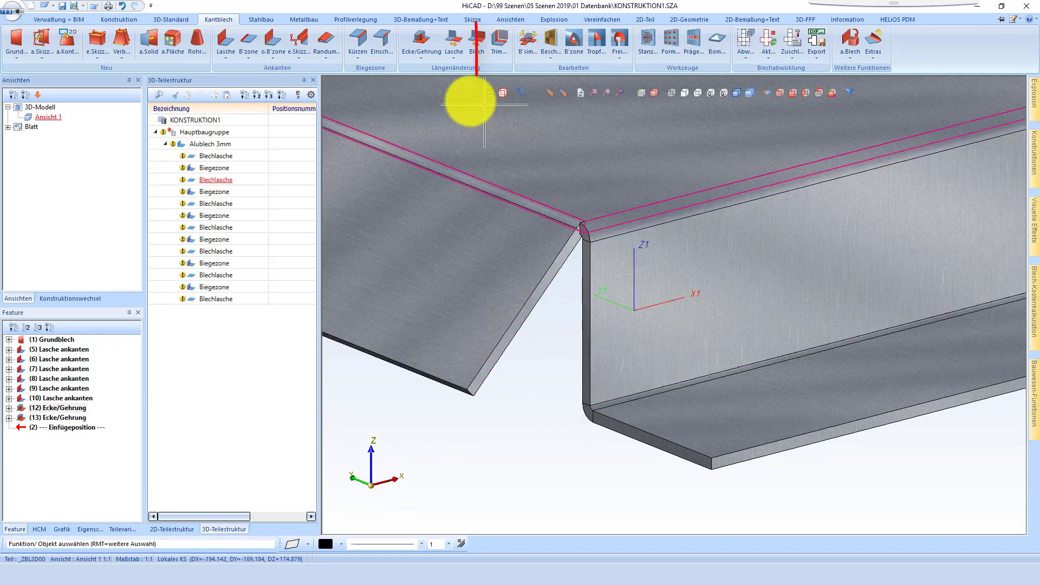
click(505, 36)
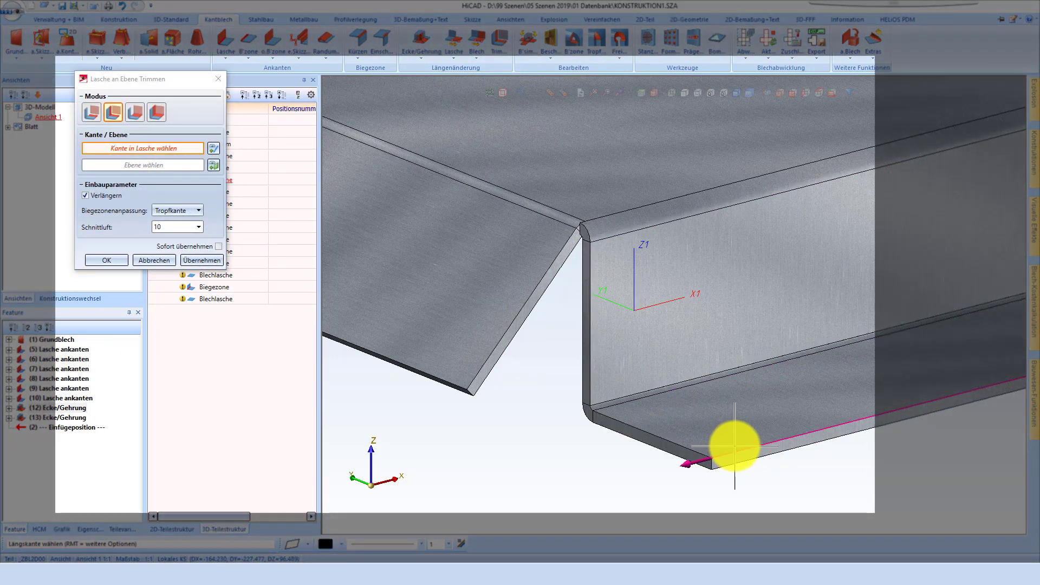
click(735, 446)
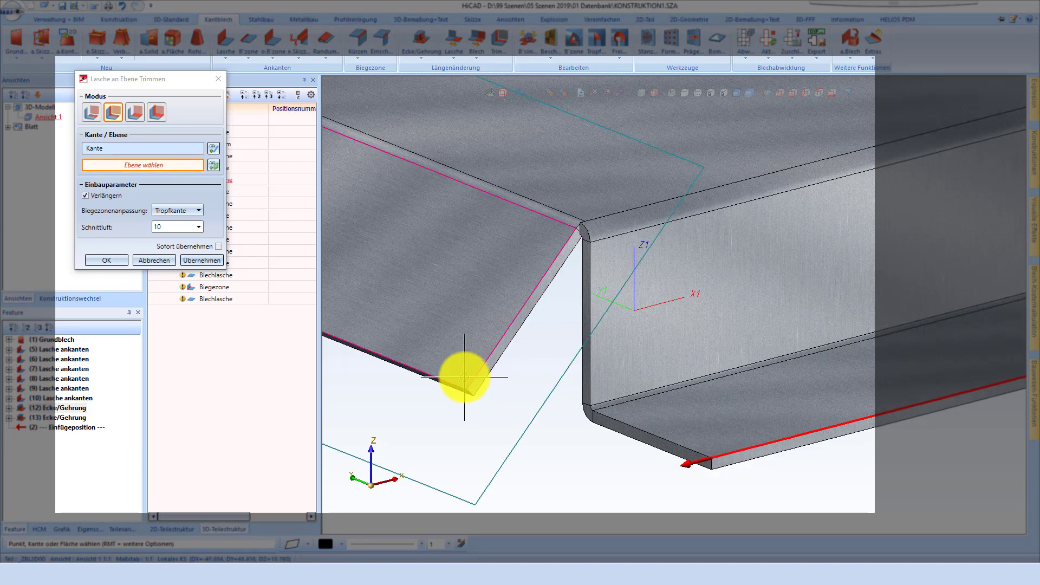
click(463, 376)
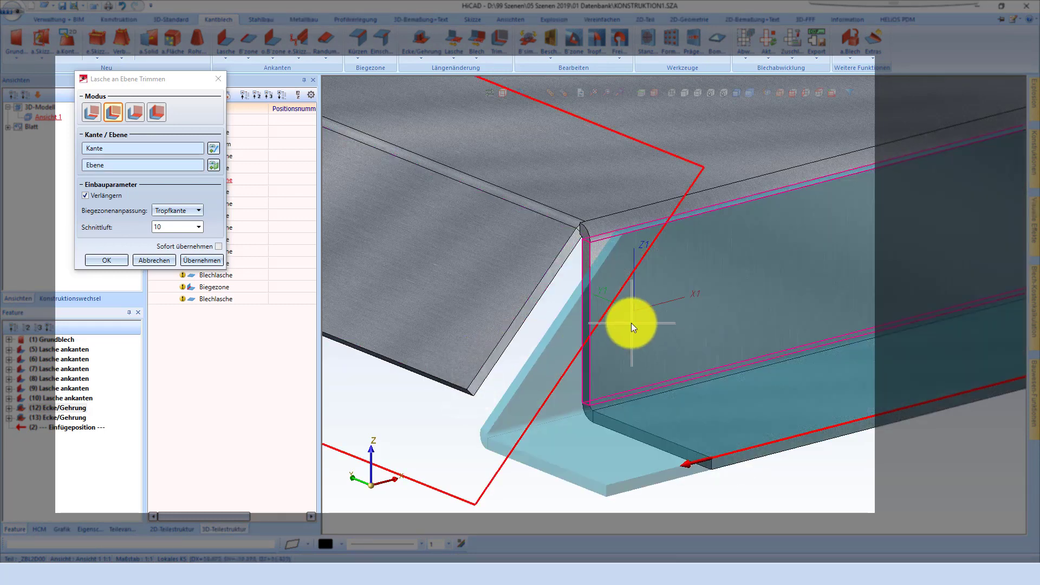
Step: Compare the trimming modes and apply the trim with Ebene mit Schnittluft, Biegezonenanpassung Tropfkante and Schnittluft 1
mouse_move(632, 323)
middle_down()
mouse_move(672, 298)
mouse_move(667, 284)
mouse_move(644, 313)
middle_up()
click(201, 260)
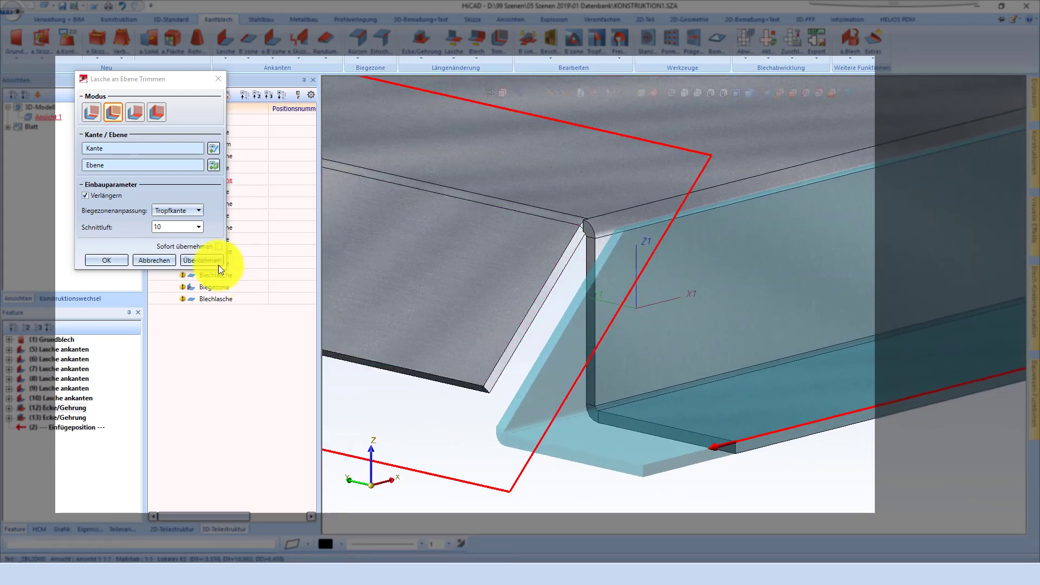
click(92, 113)
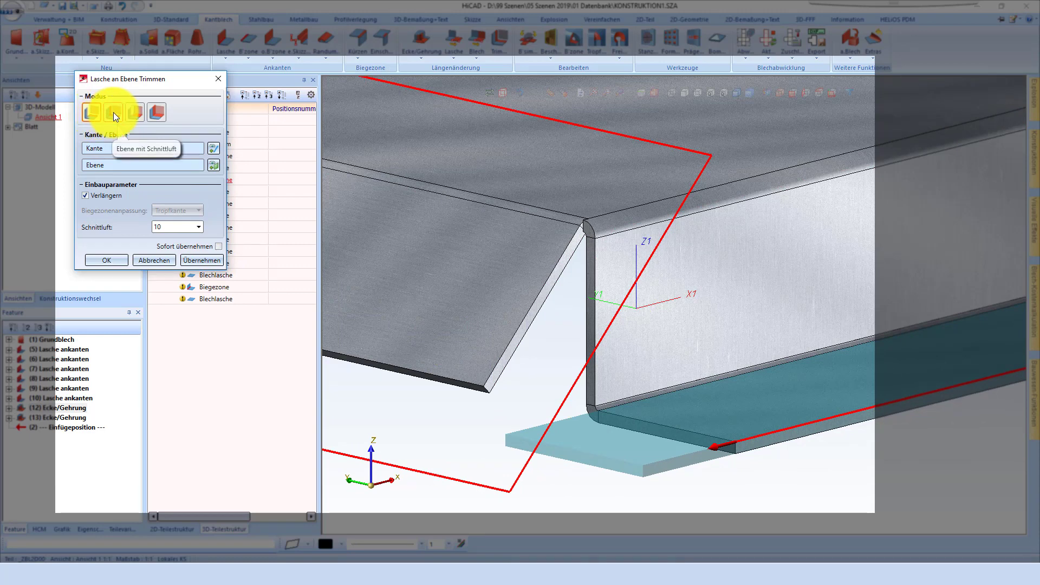
click(113, 112)
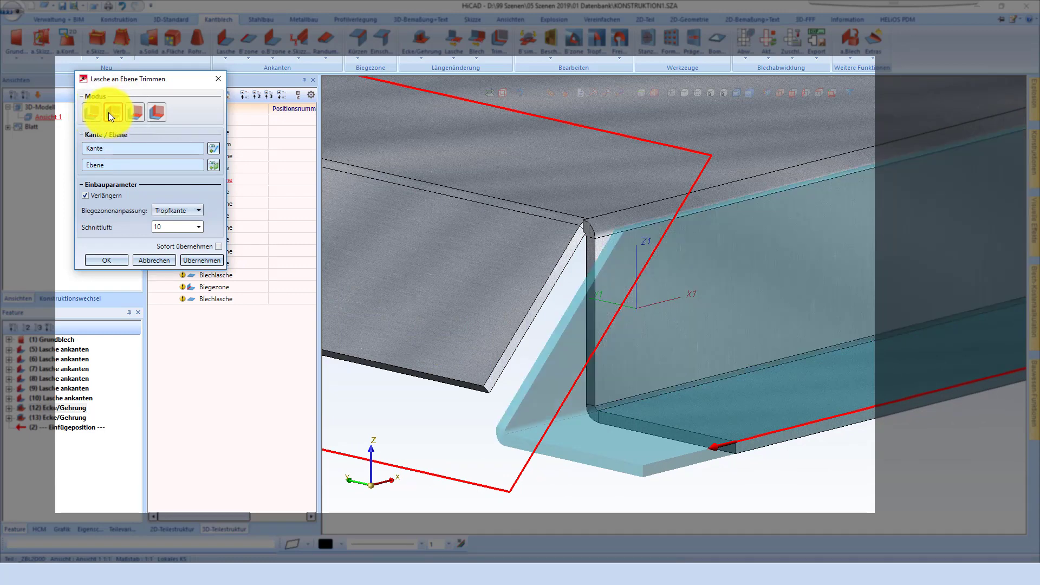
click(153, 115)
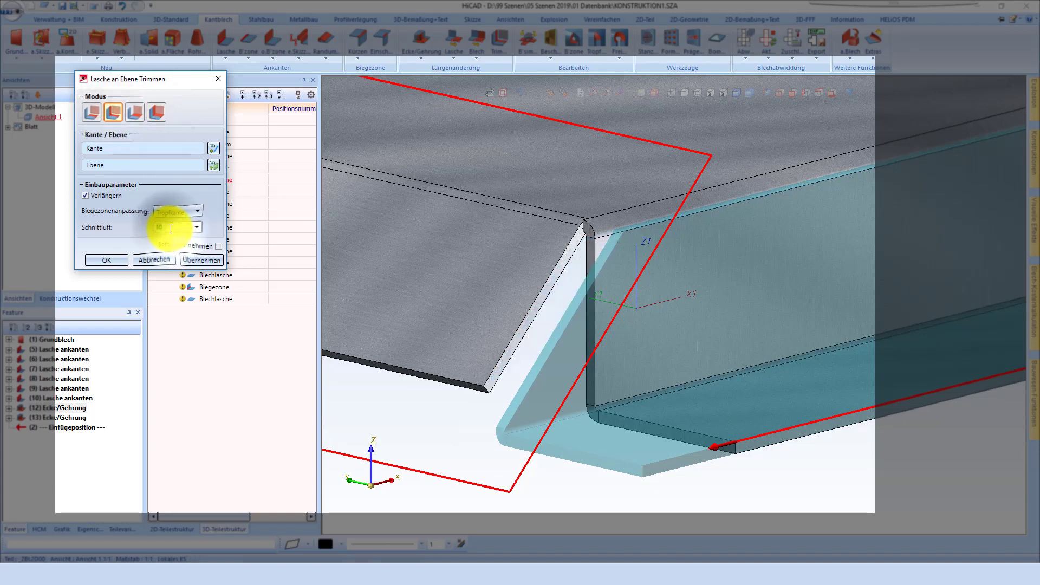
click(199, 259)
Step: Trim the sloped flange at the same corner against the adjoining extended flange, keeping Tropfkante and Schnittluft 1
scroll(564, 271, up, 5)
middle_drag(580, 268, 587, 272)
scroll(587, 272, down, 3)
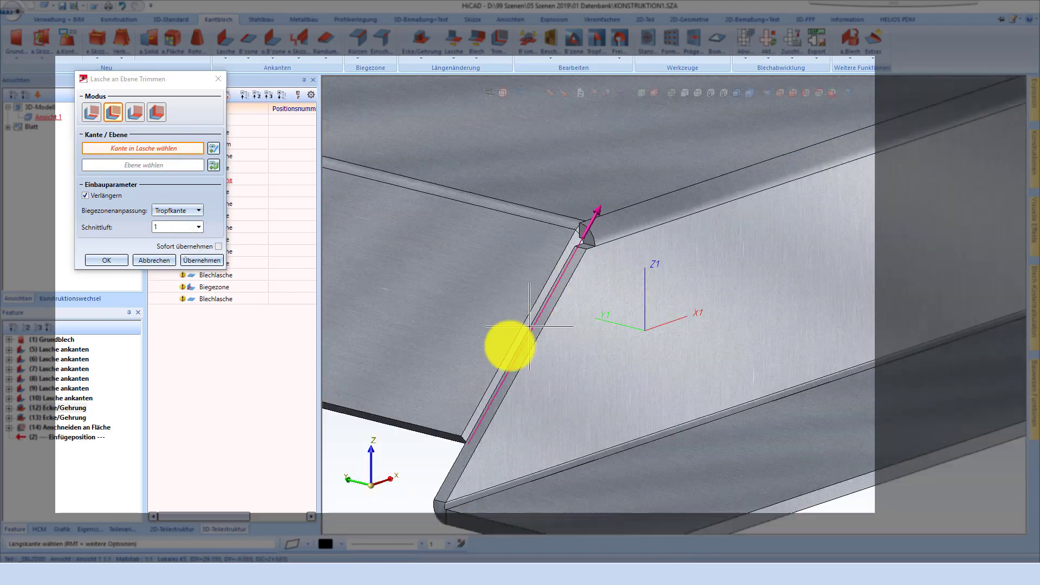
click(448, 426)
mouse_move(484, 440)
middle_down()
mouse_move(545, 430)
mouse_move(489, 453)
middle_up()
click(450, 470)
Step: Examine the trimmed corner from the side and check the other corners of the sheet part
middle_click(472, 459)
middle_click(448, 423)
scroll(455, 363, down, 2)
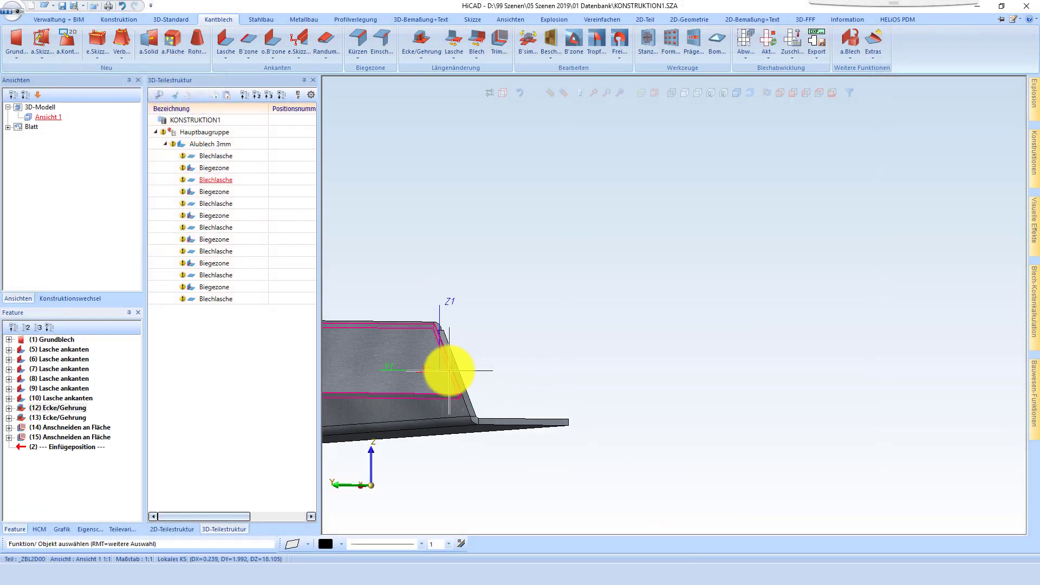
middle_drag(449, 370, 465, 413)
scroll(465, 413, down, 2)
scroll(844, 320, up, 5)
scroll(779, 358, down, 4)
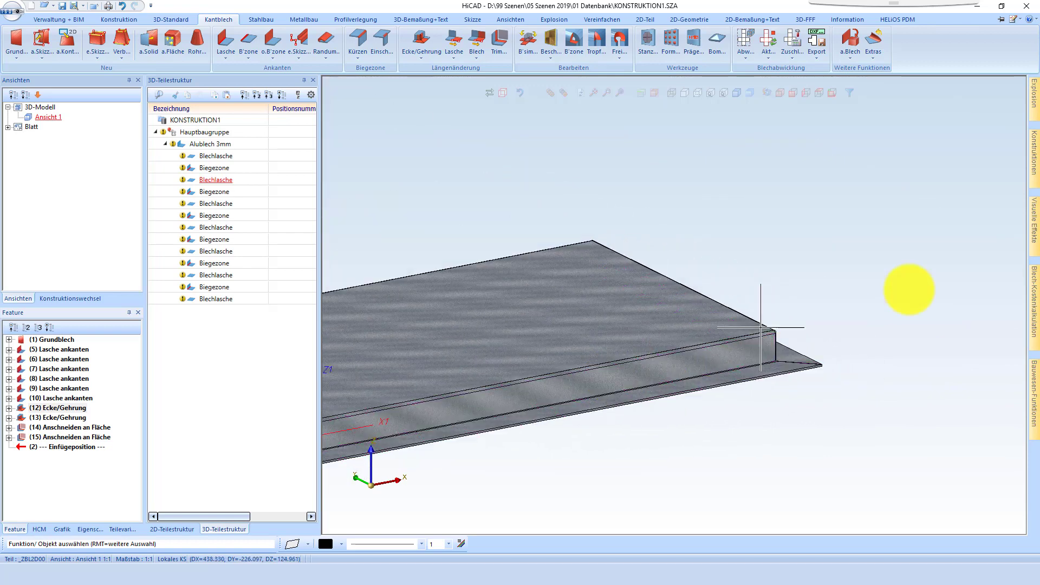
middle_drag(889, 294, 727, 315)
Step: Start the Blechabwicklung for the sheet main part and place the flat pattern below the 3D model
right_click(631, 345)
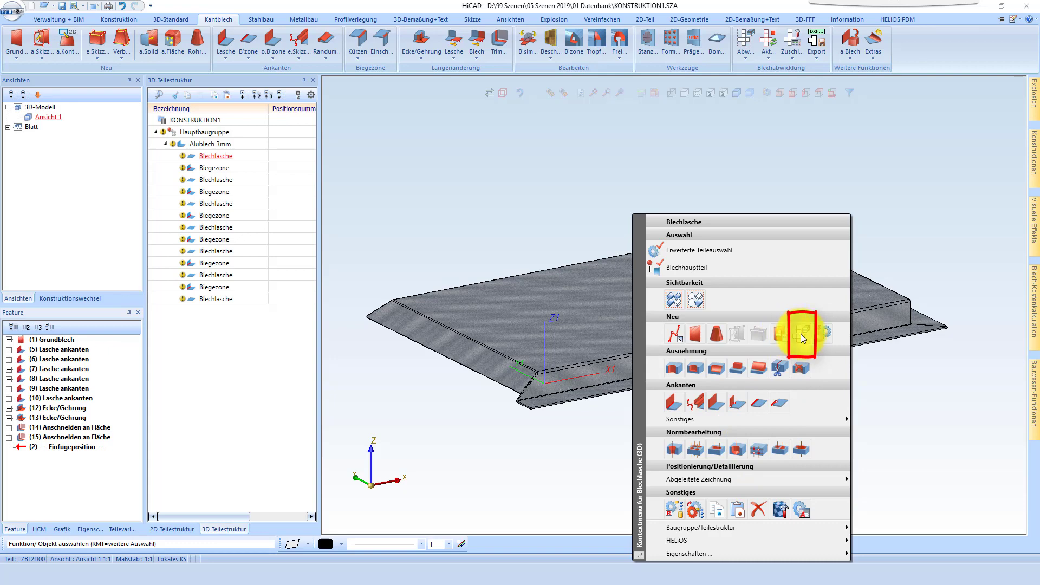
click(802, 338)
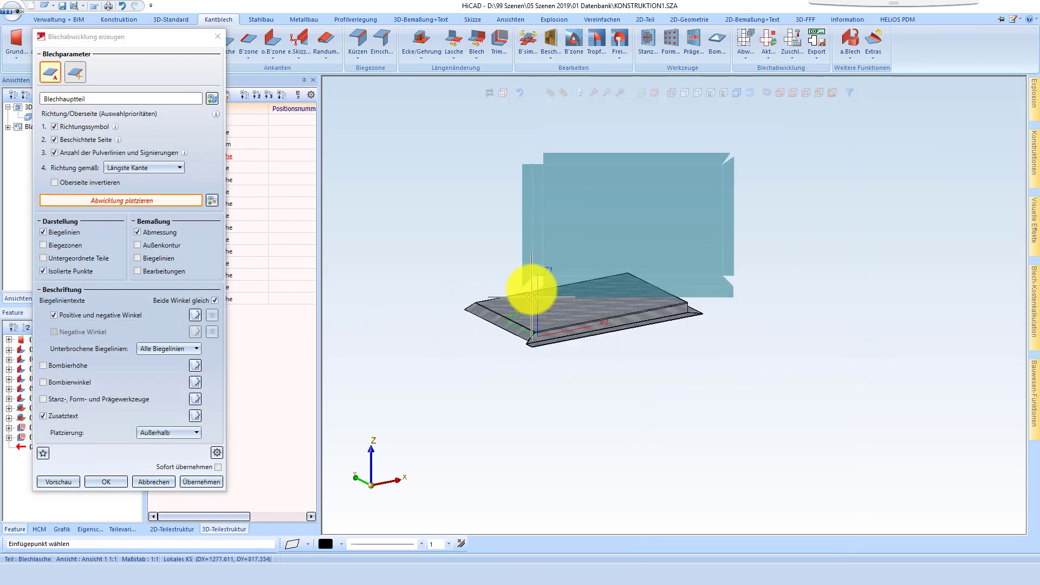
scroll(519, 480, down, 2)
click(517, 500)
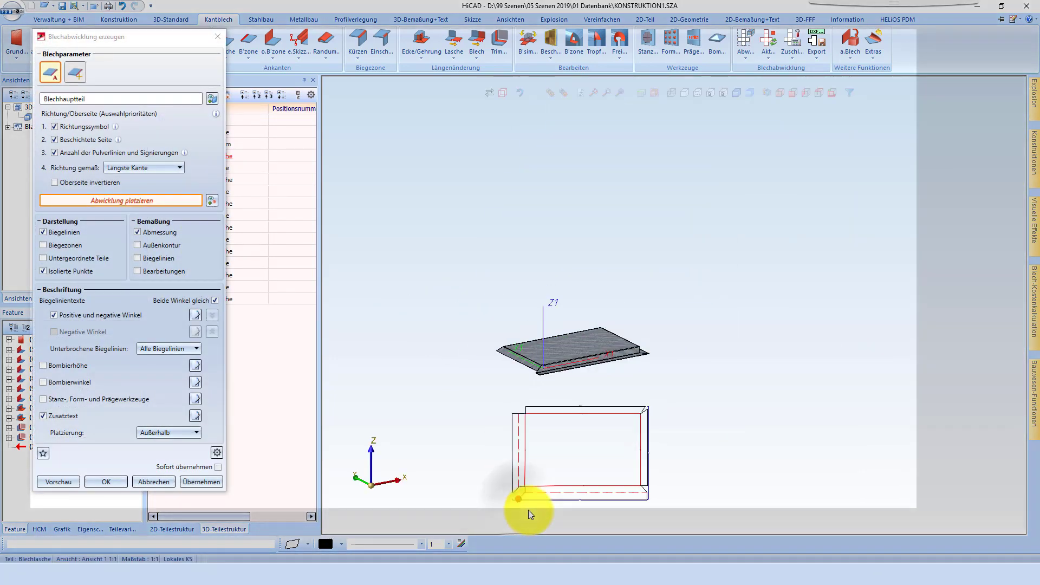
scroll(525, 516, up, 3)
scroll(525, 514, up, 2)
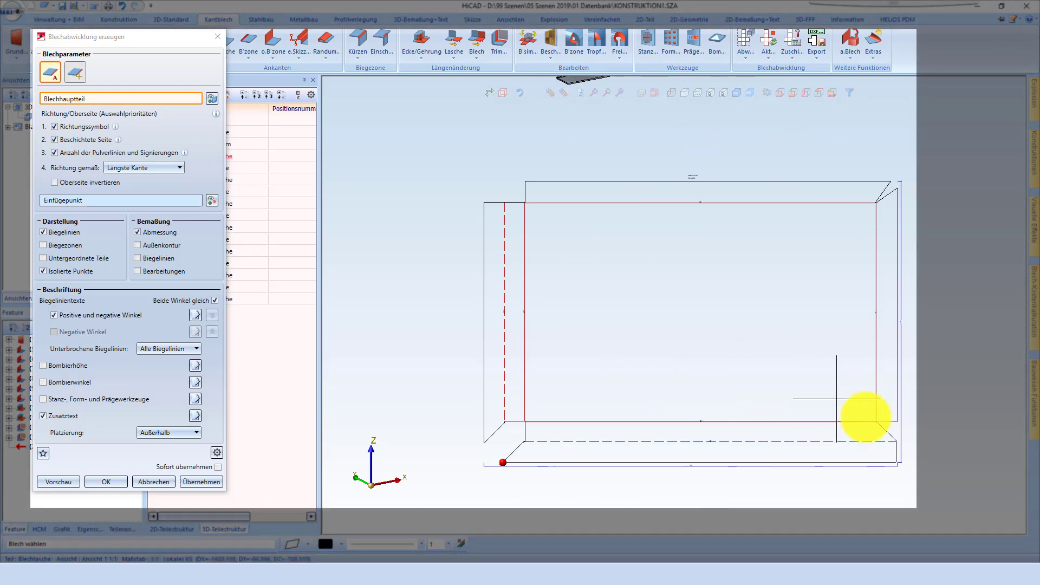
Step: Enable Biegelinien dimensioning for the flat pattern, apply it and finish the Blechabwicklung
click(190, 479)
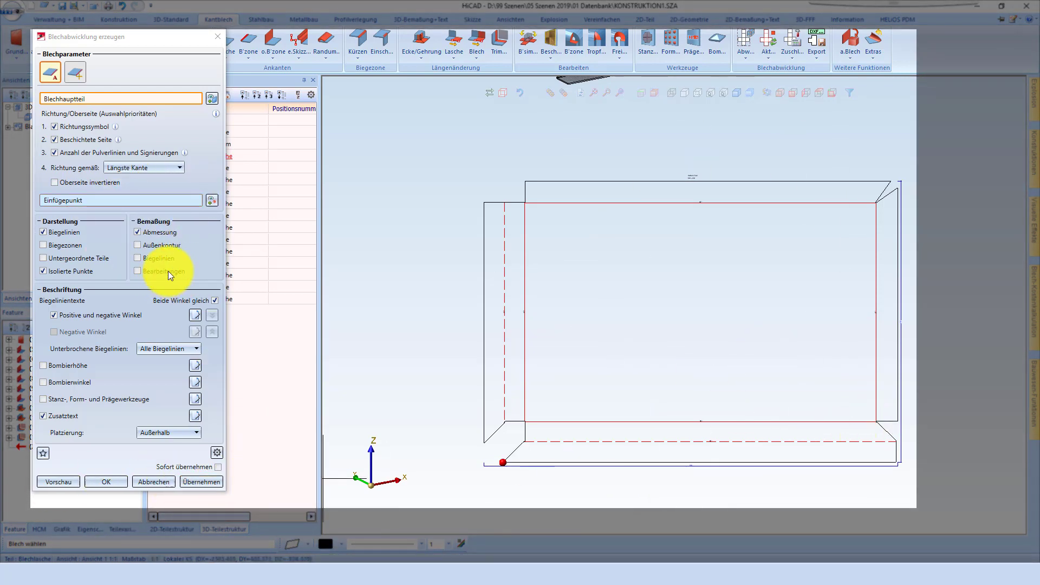
click(152, 259)
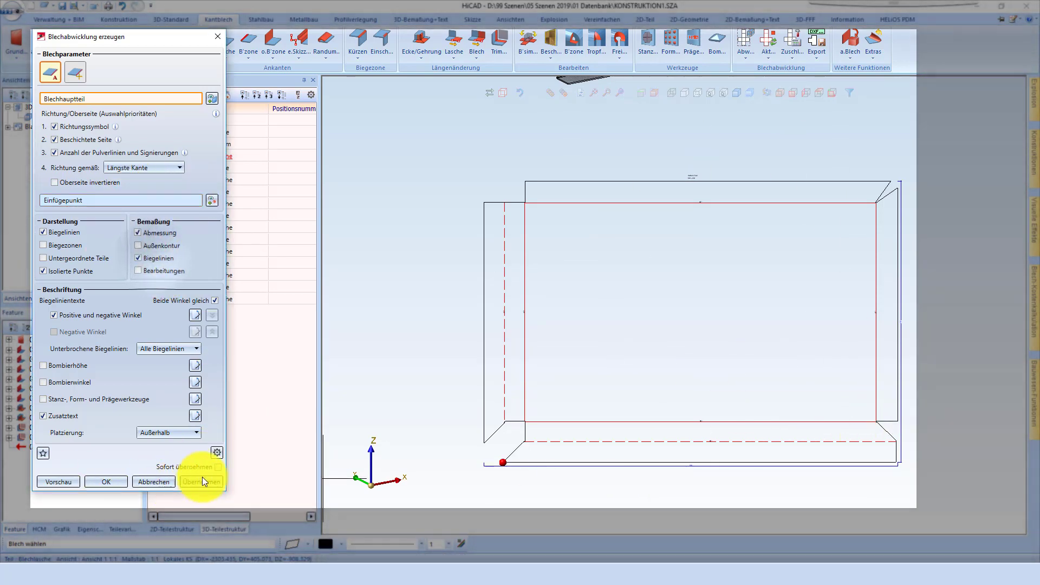
click(201, 480)
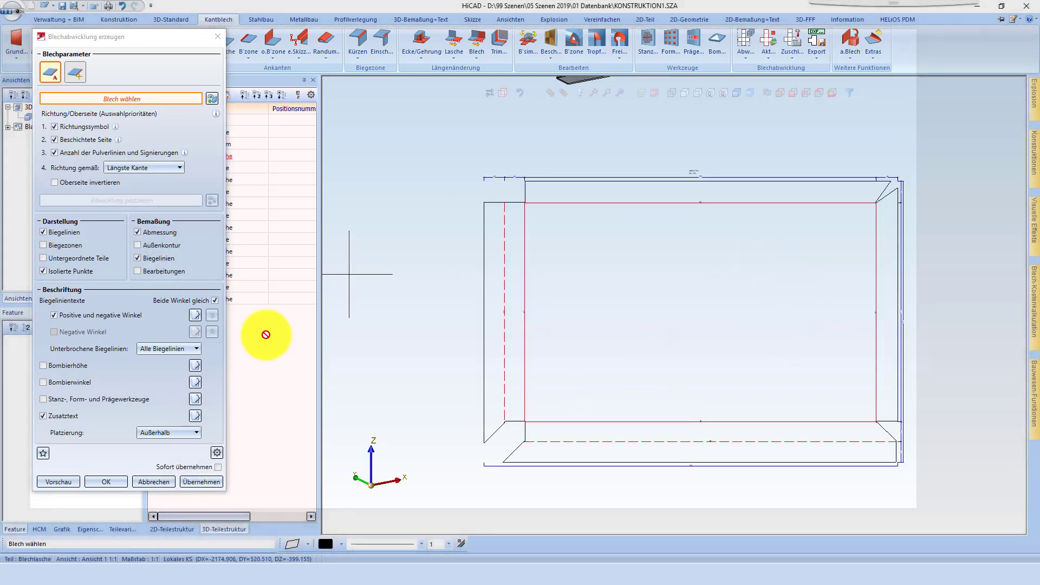
click(113, 482)
Step: Examine the finished sheet part and its flat pattern, focusing on the closed corners
scroll(578, 413, down, 3)
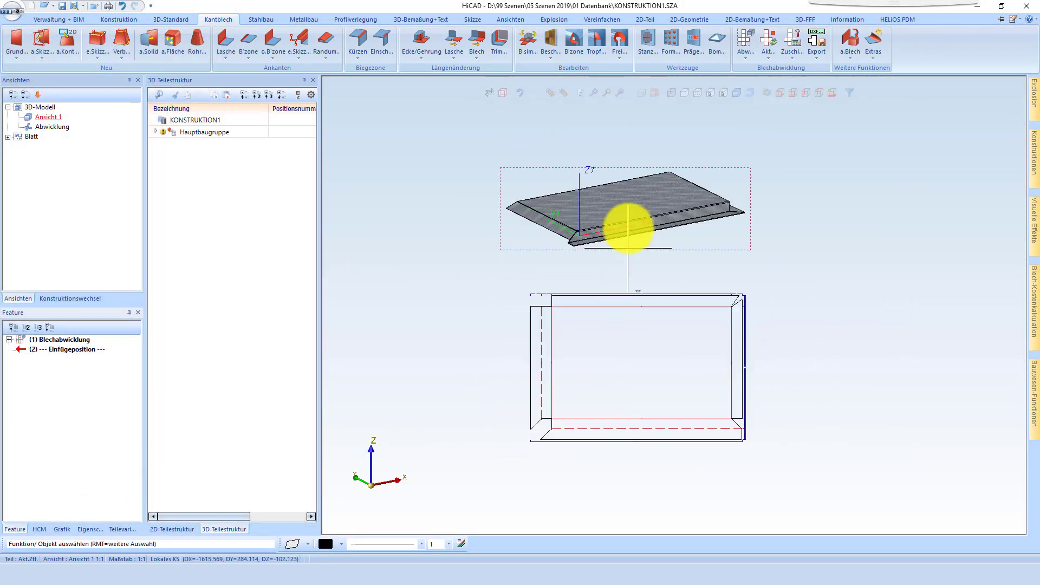
scroll(588, 206, up, 5)
scroll(585, 222, down, 3)
scroll(498, 237, up, 4)
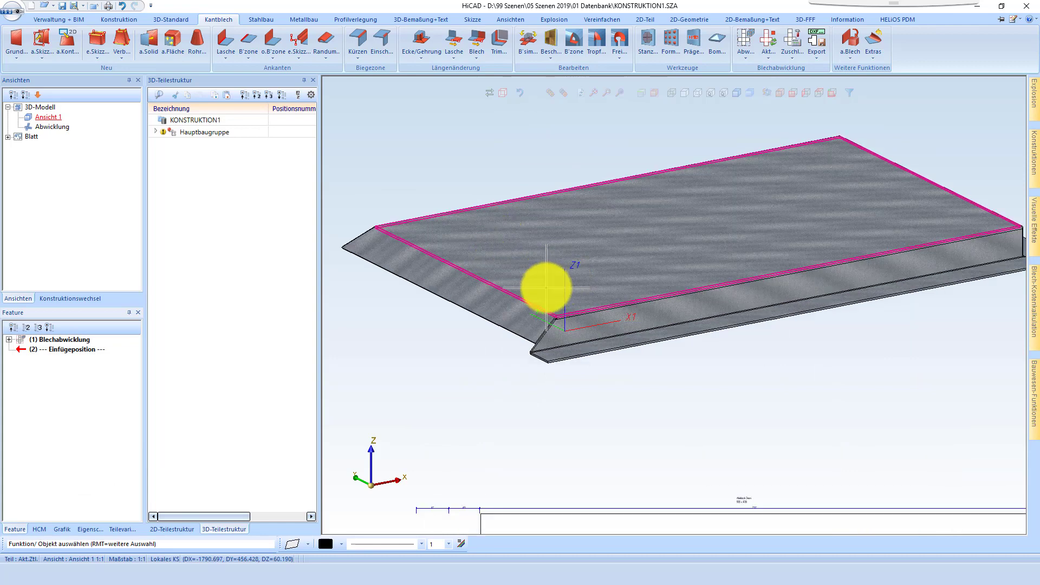
scroll(562, 288, down, 5)
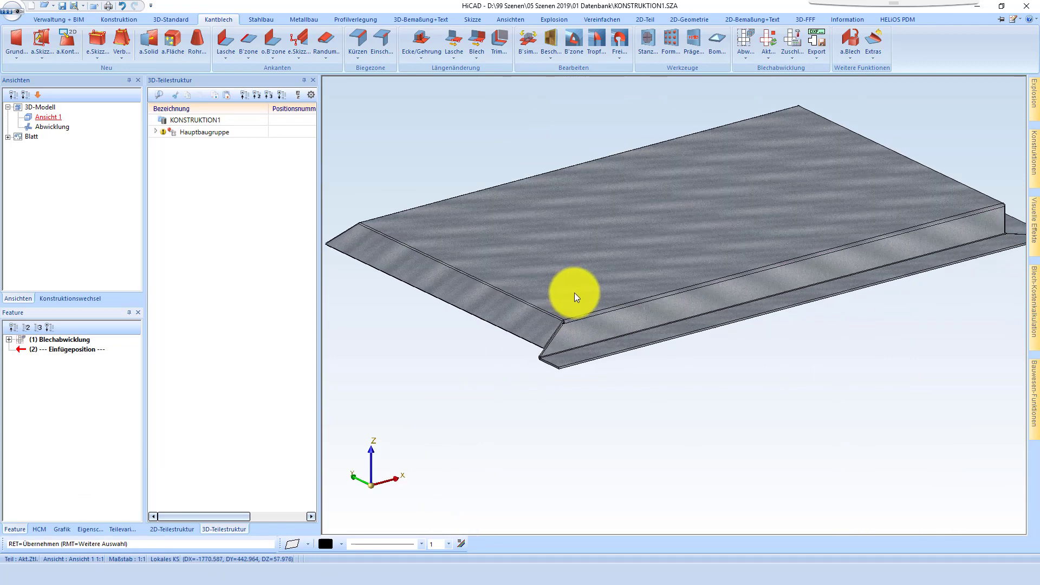